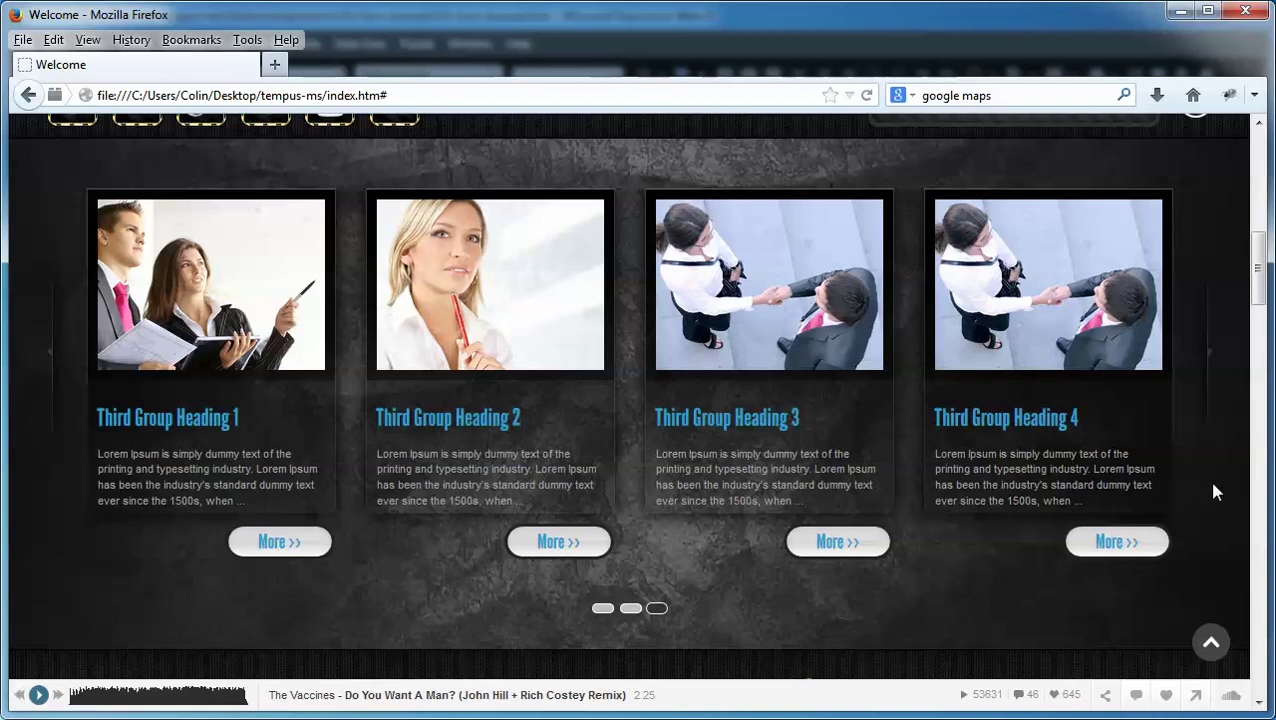
Advance the info box carousel on the Welcome page through its first, second and third groups
click(1210, 360)
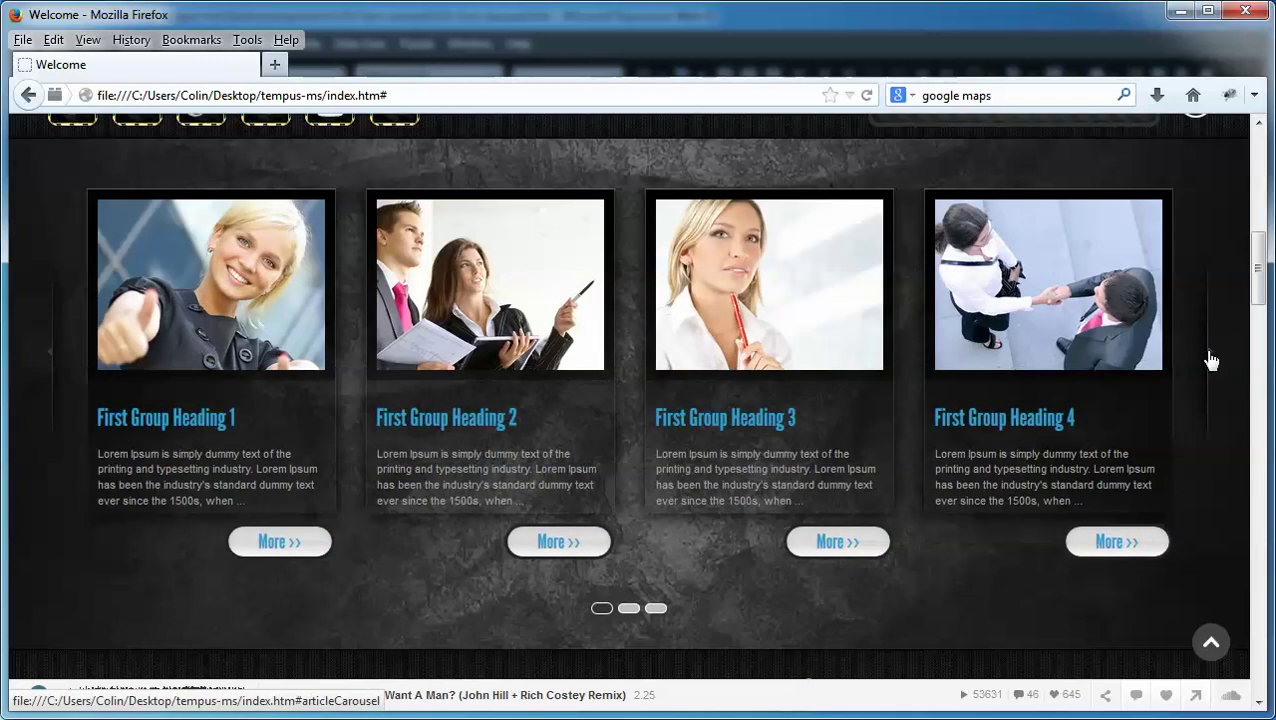
click(1210, 360)
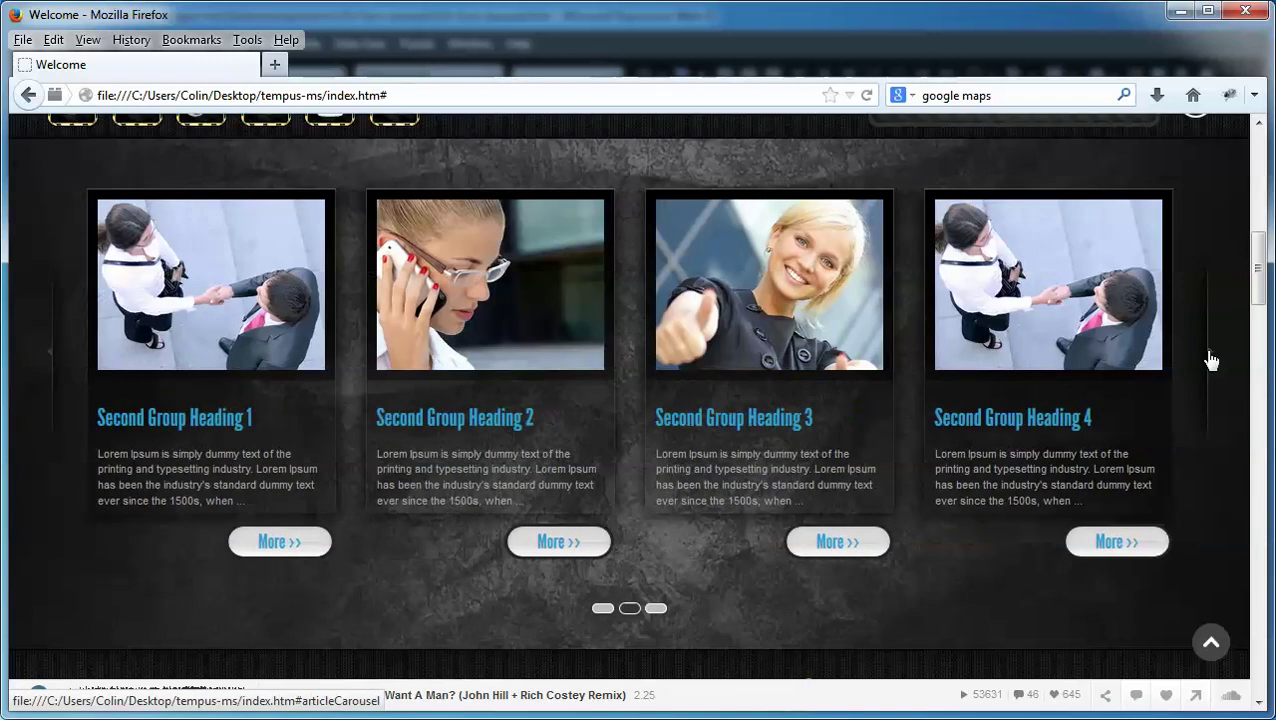
click(1210, 360)
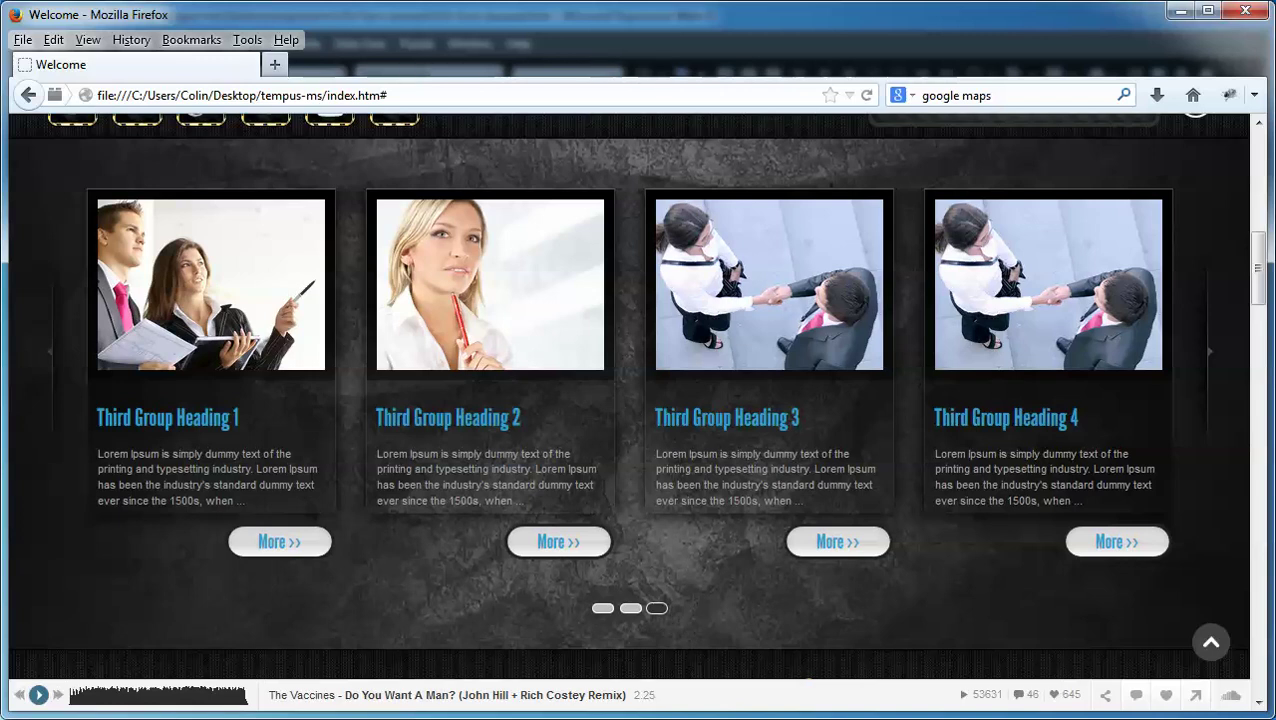
Switch to Expression Web and open info-box-carousel.htm from the Library/components/info-box-carousel folder
click(350, 709)
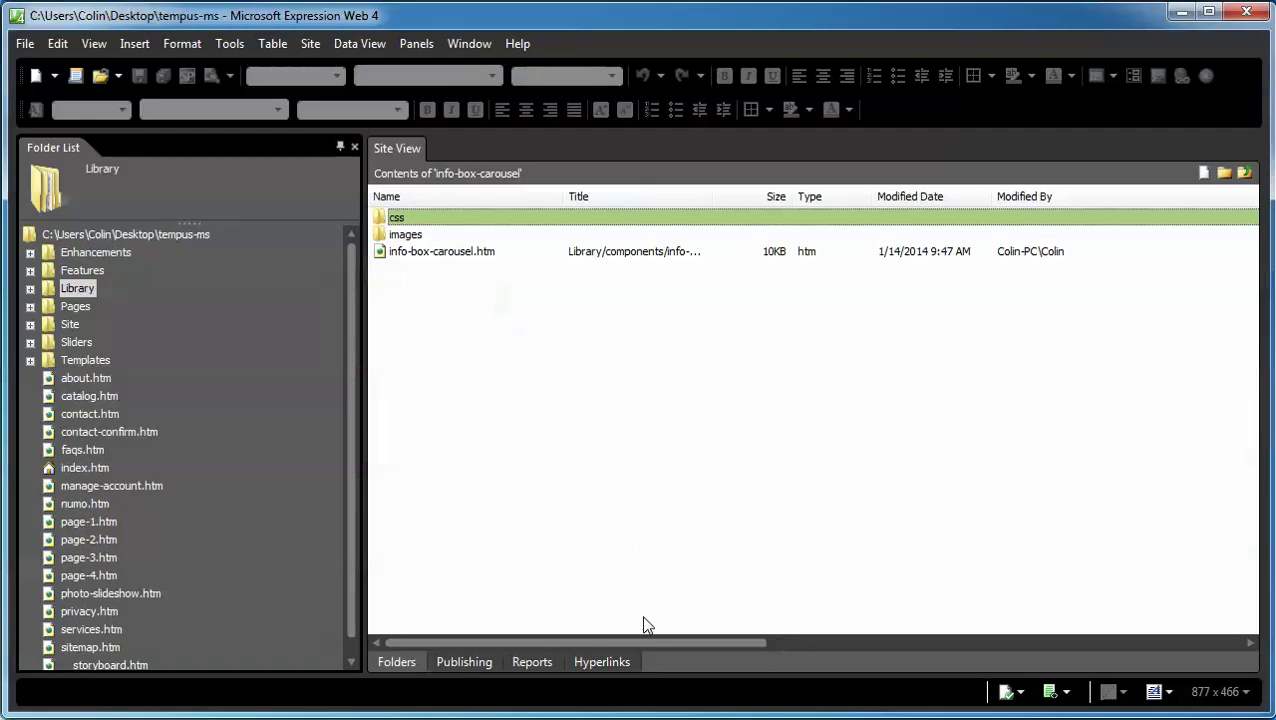
click(30, 289)
click(49, 308)
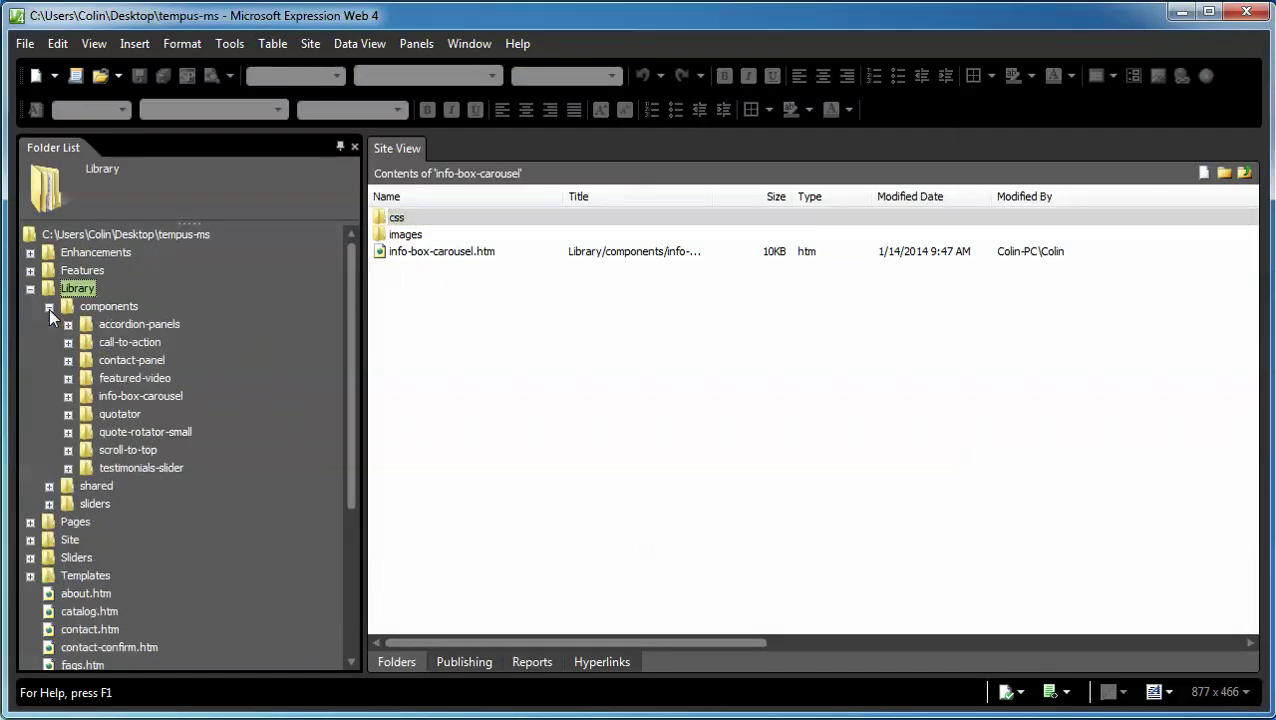
click(68, 397)
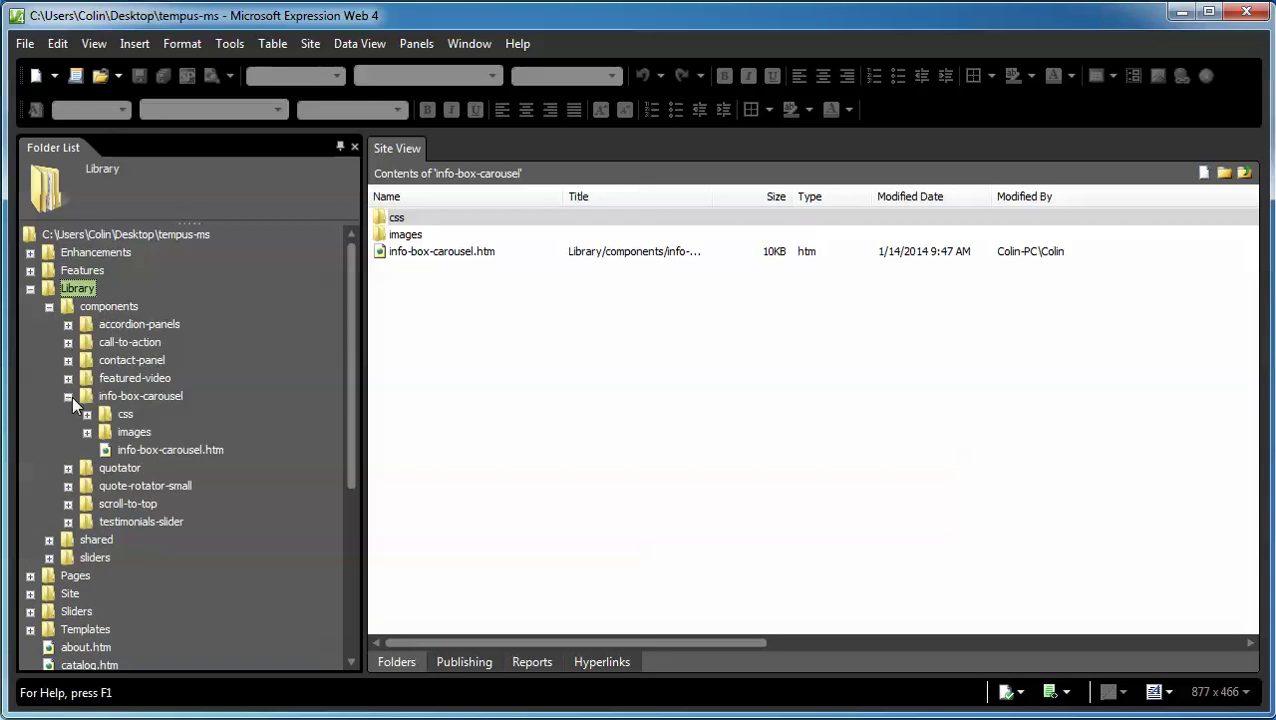
double_click(167, 451)
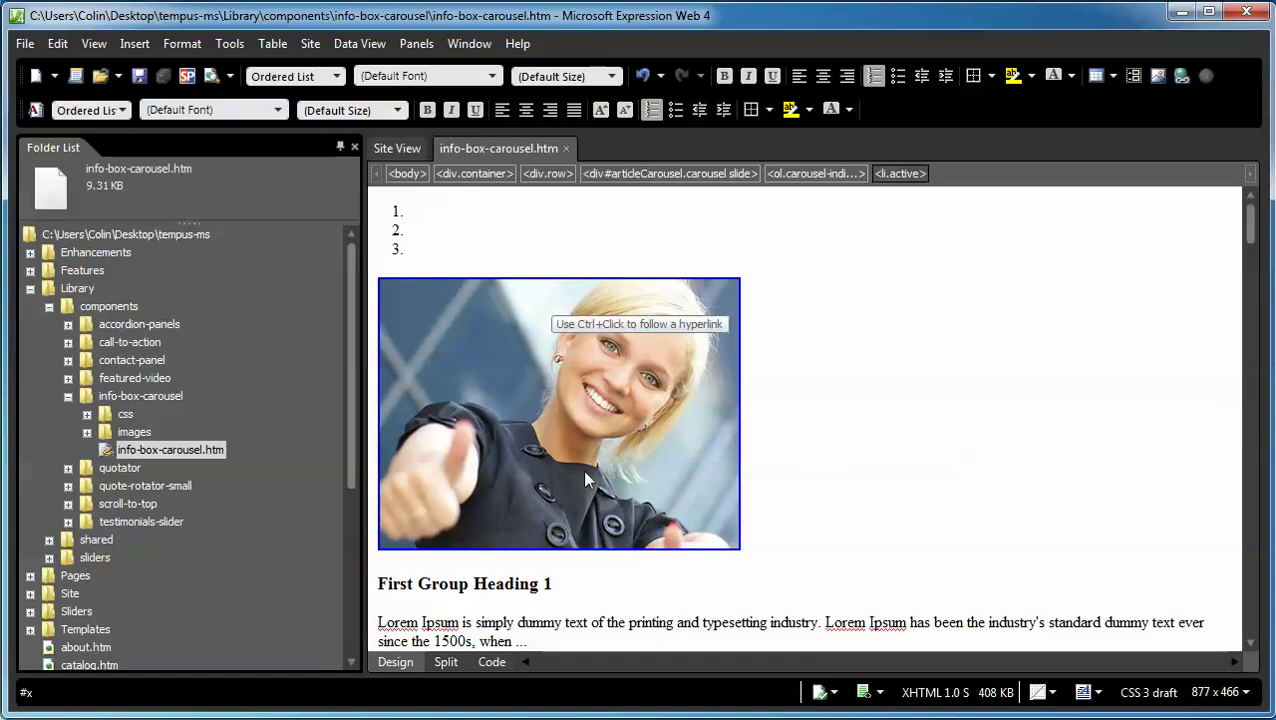
Switch to Firefox to view the live carousel in its restored window, and return to the component page in Expression Web
key(alt+Tab)
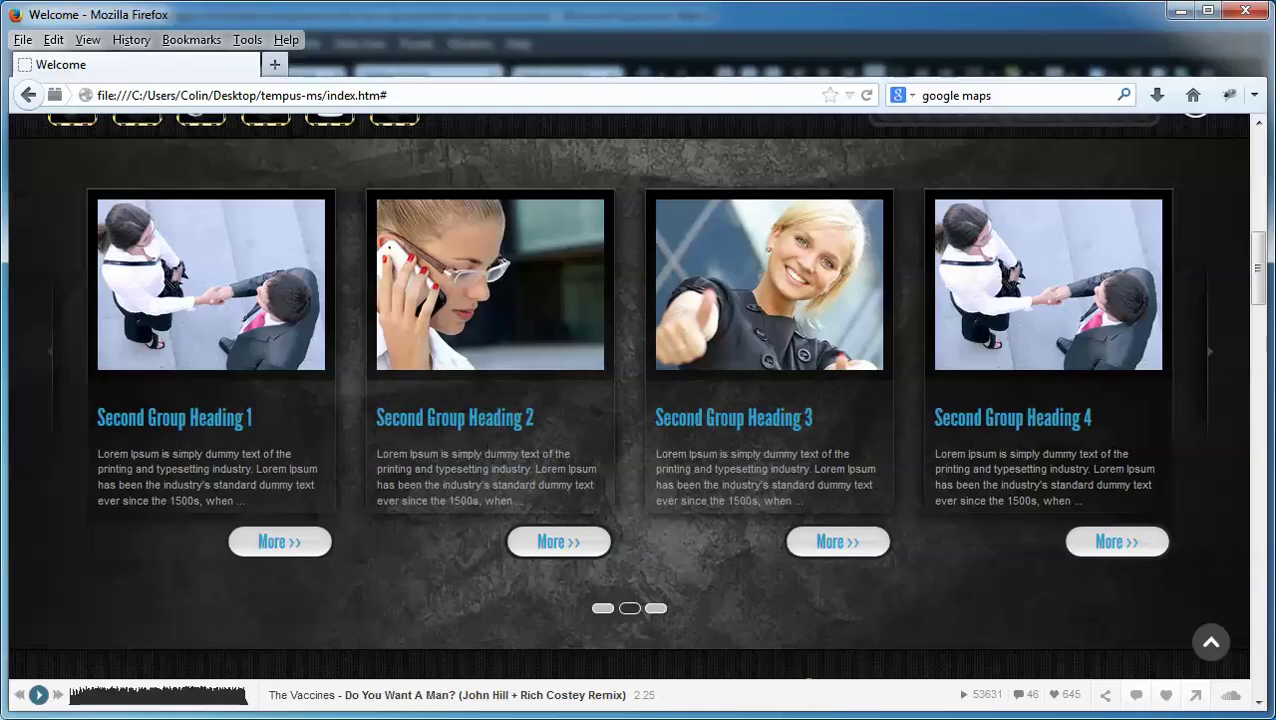
drag(380, 65, 265, 376)
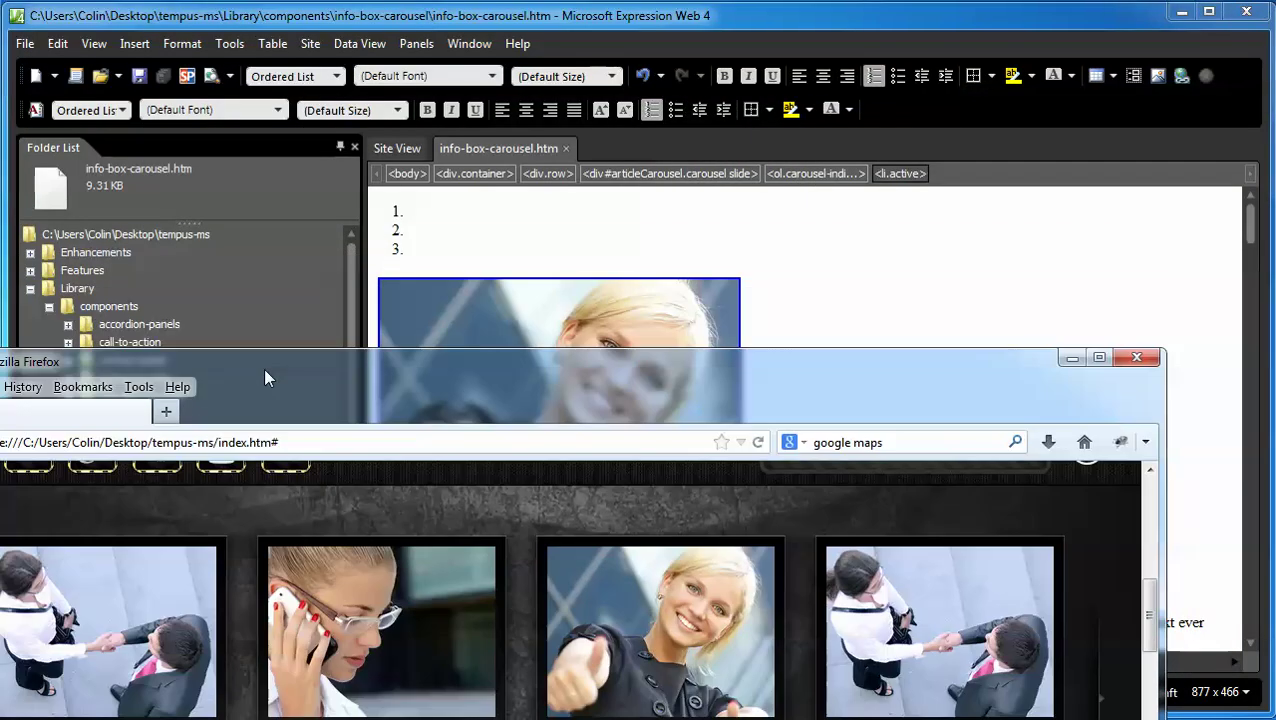
double_click(698, 366)
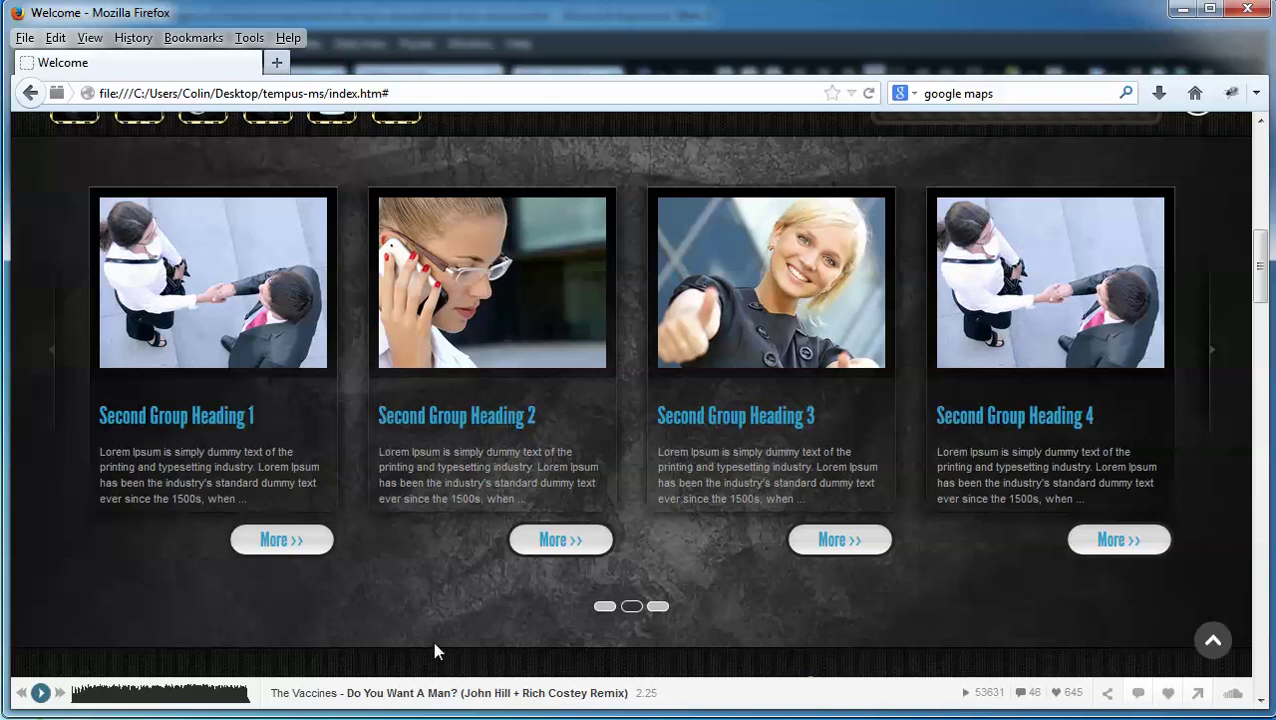
click(255, 708)
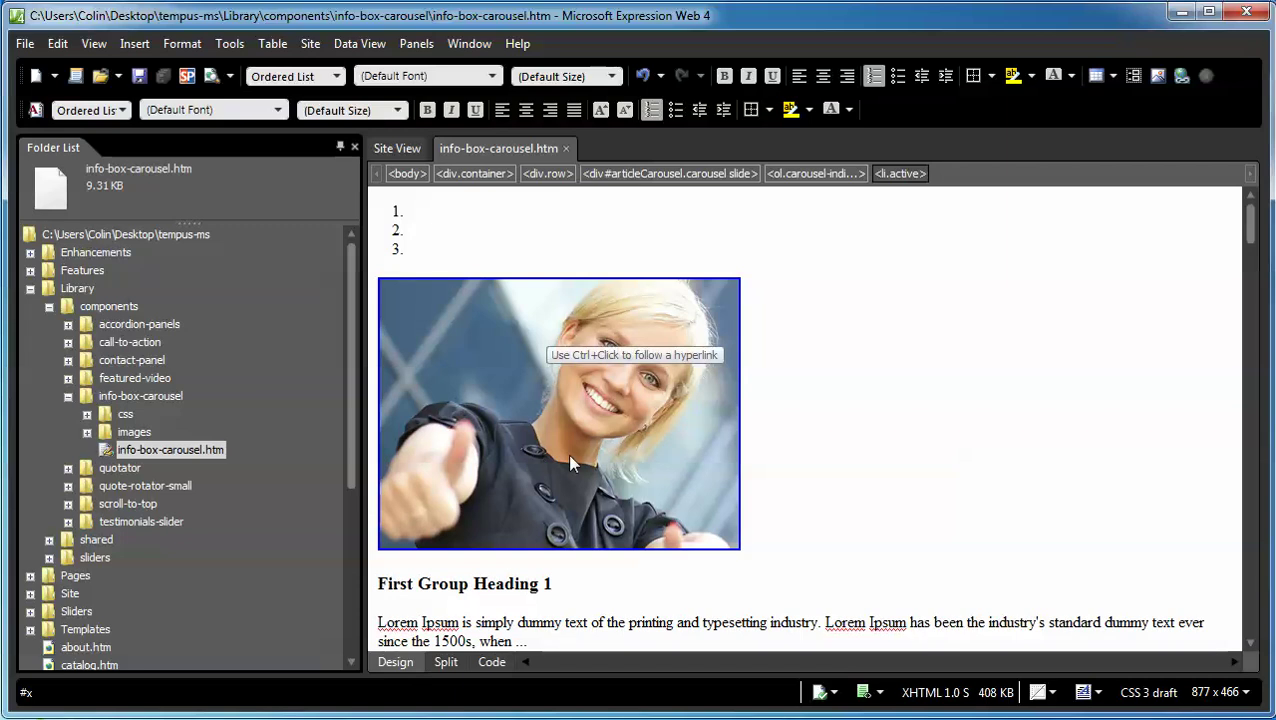
Check the width and height of the first info box image in its Picture Properties without changing anything
double_click(560, 393)
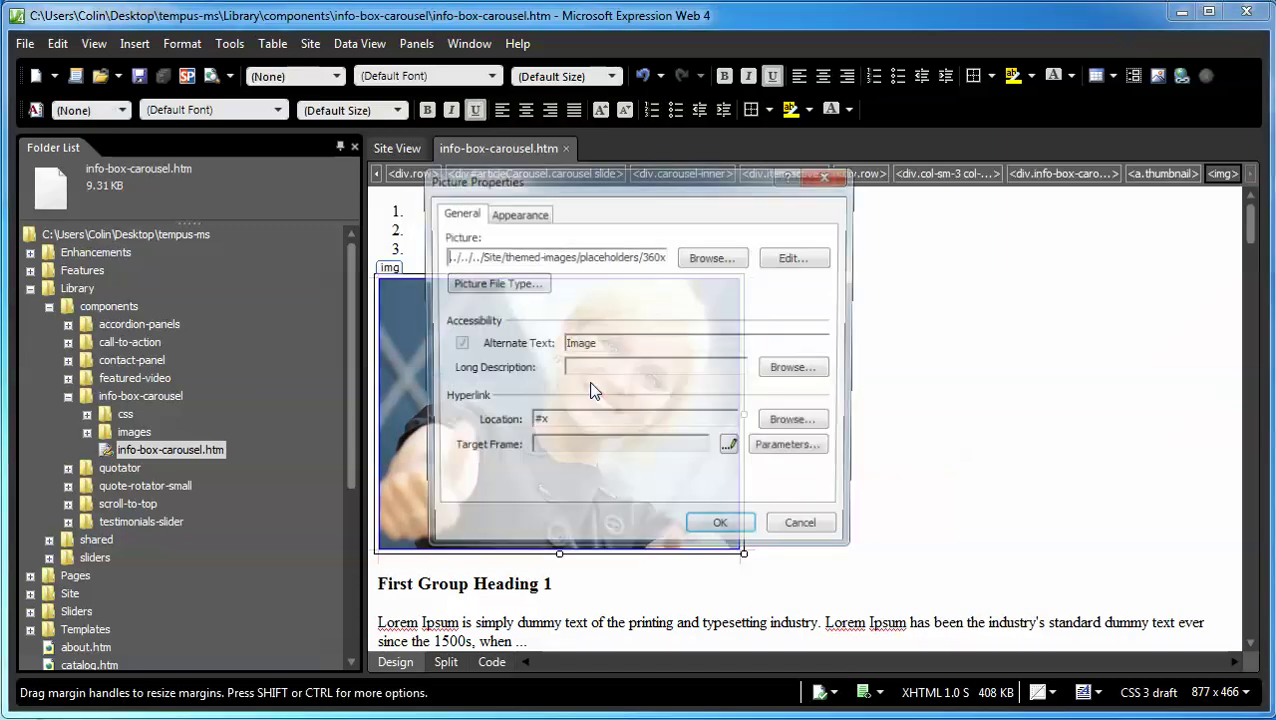
click(519, 213)
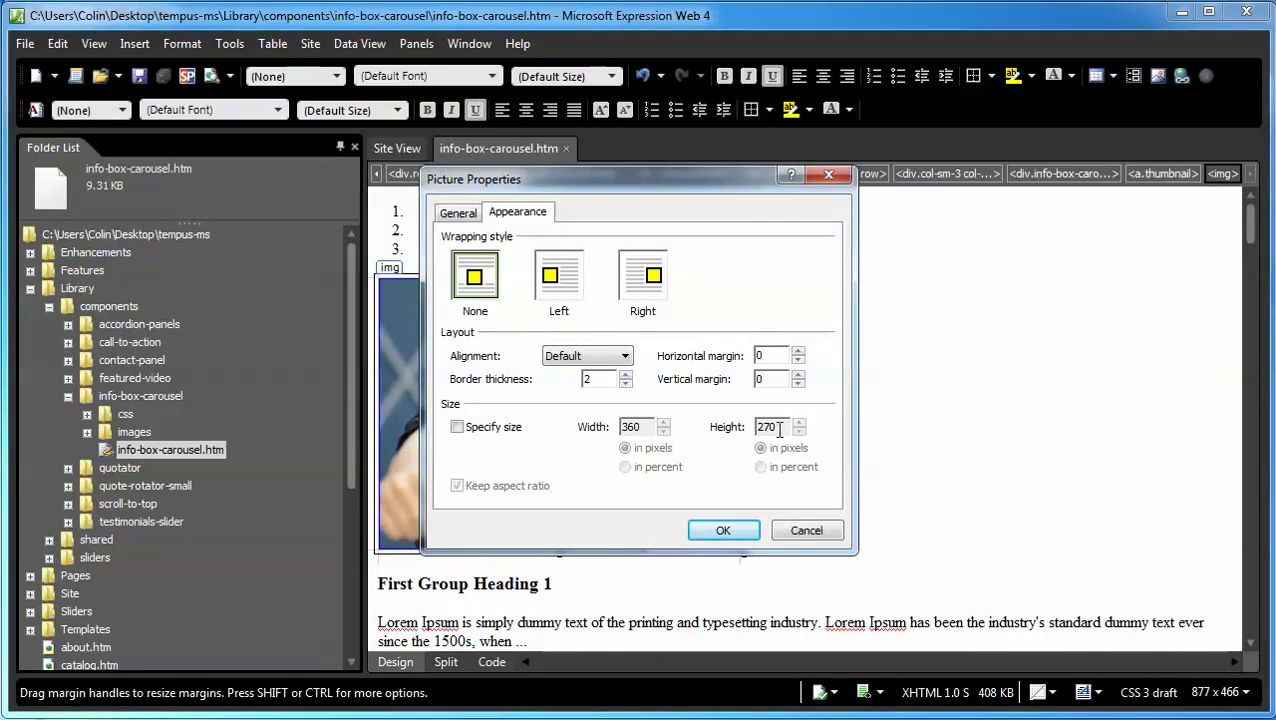
click(806, 531)
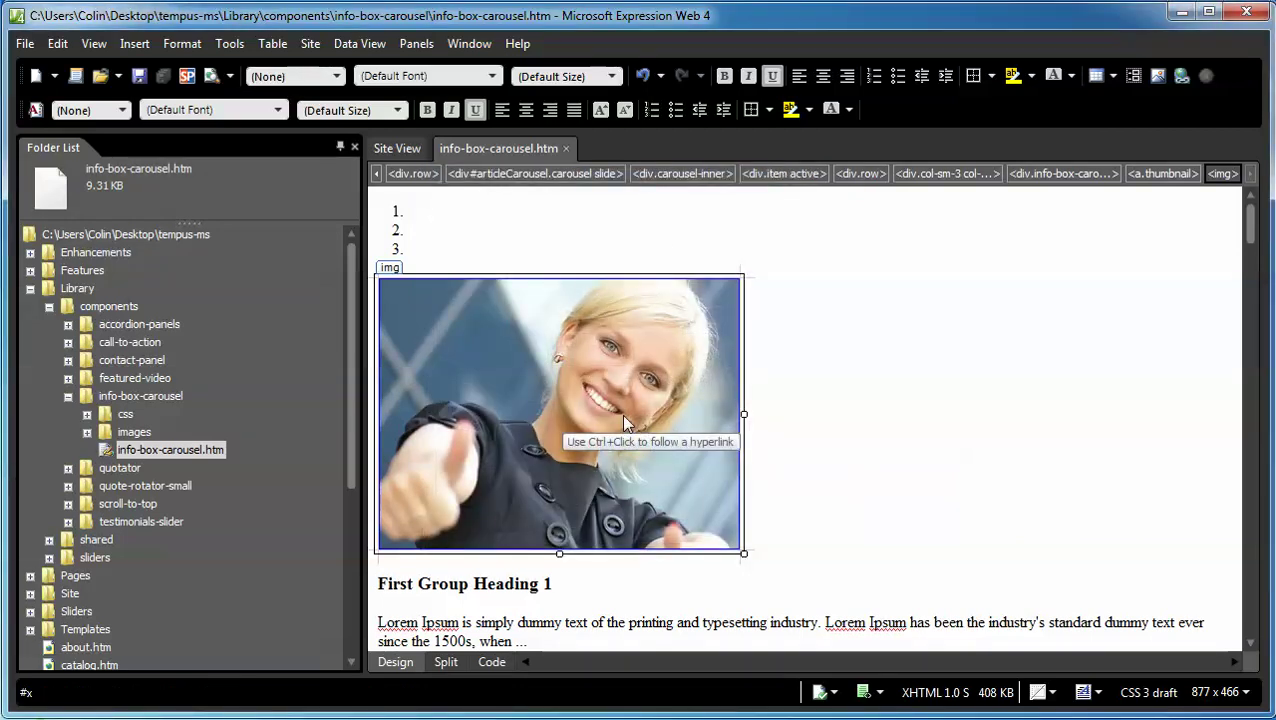
Examine the editable heading, paragraph and More link of the first info box
scroll(591, 527, down, 2)
click(515, 470)
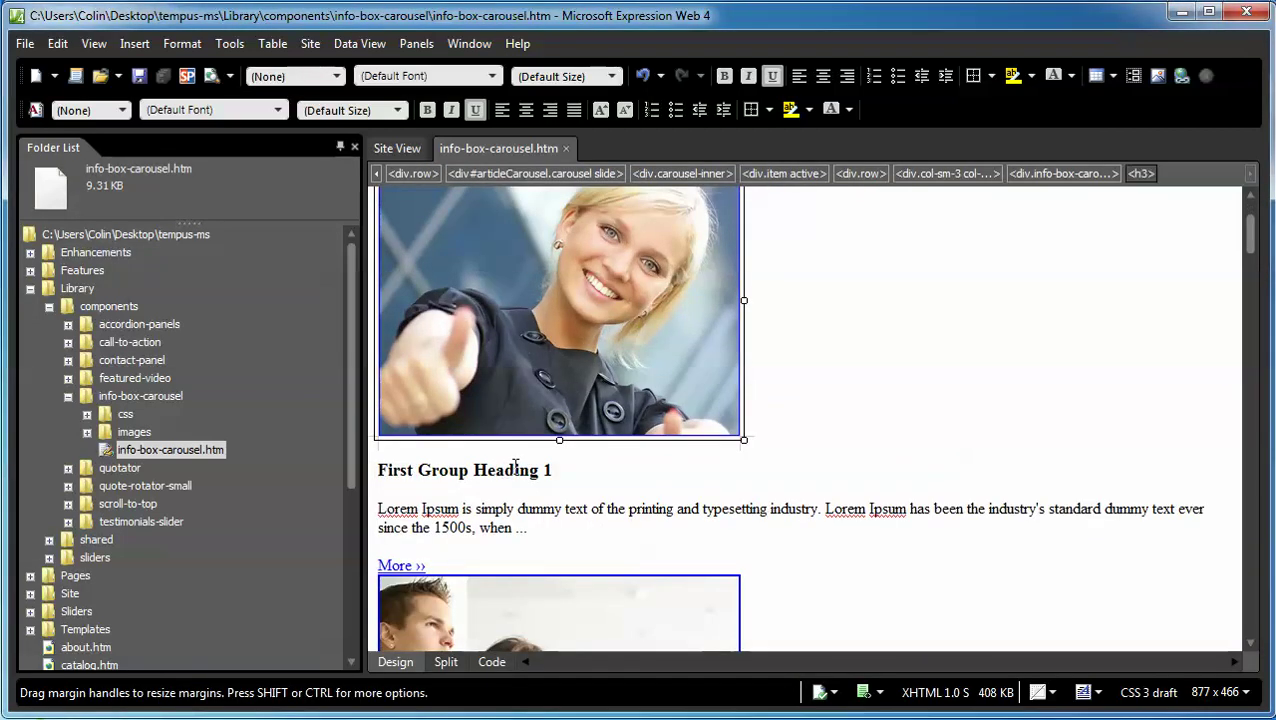
click(499, 509)
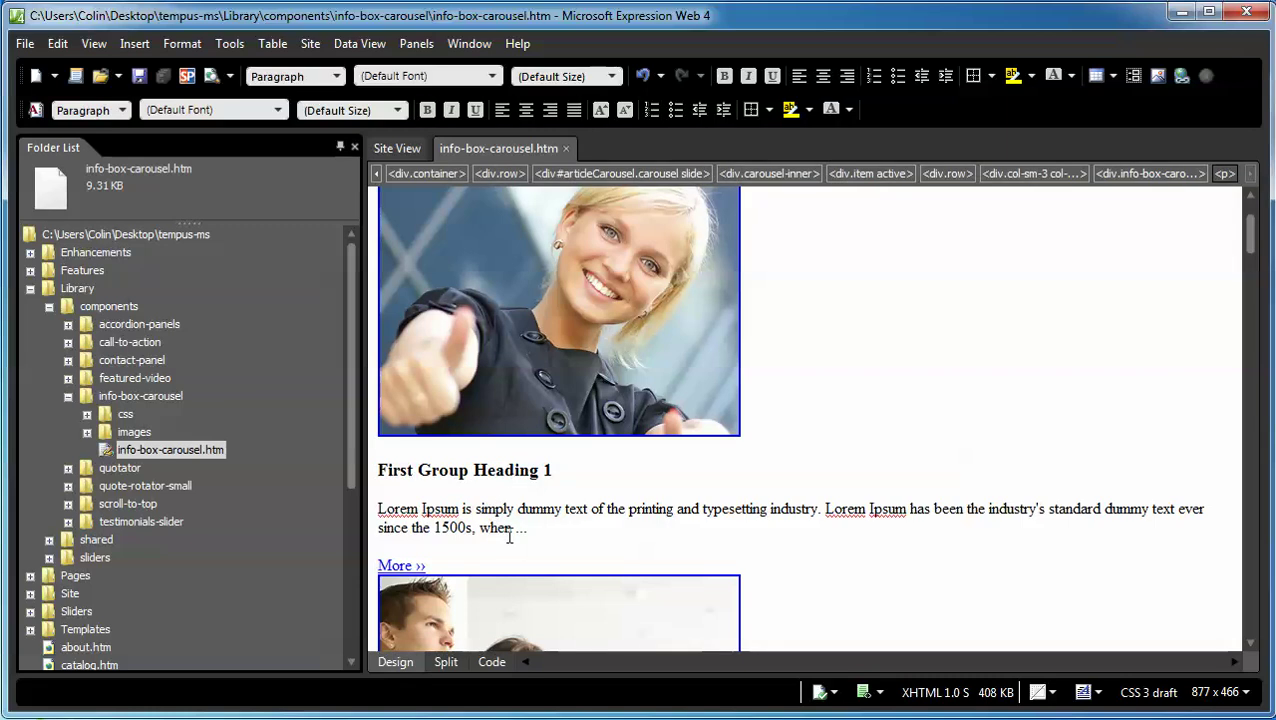
click(412, 565)
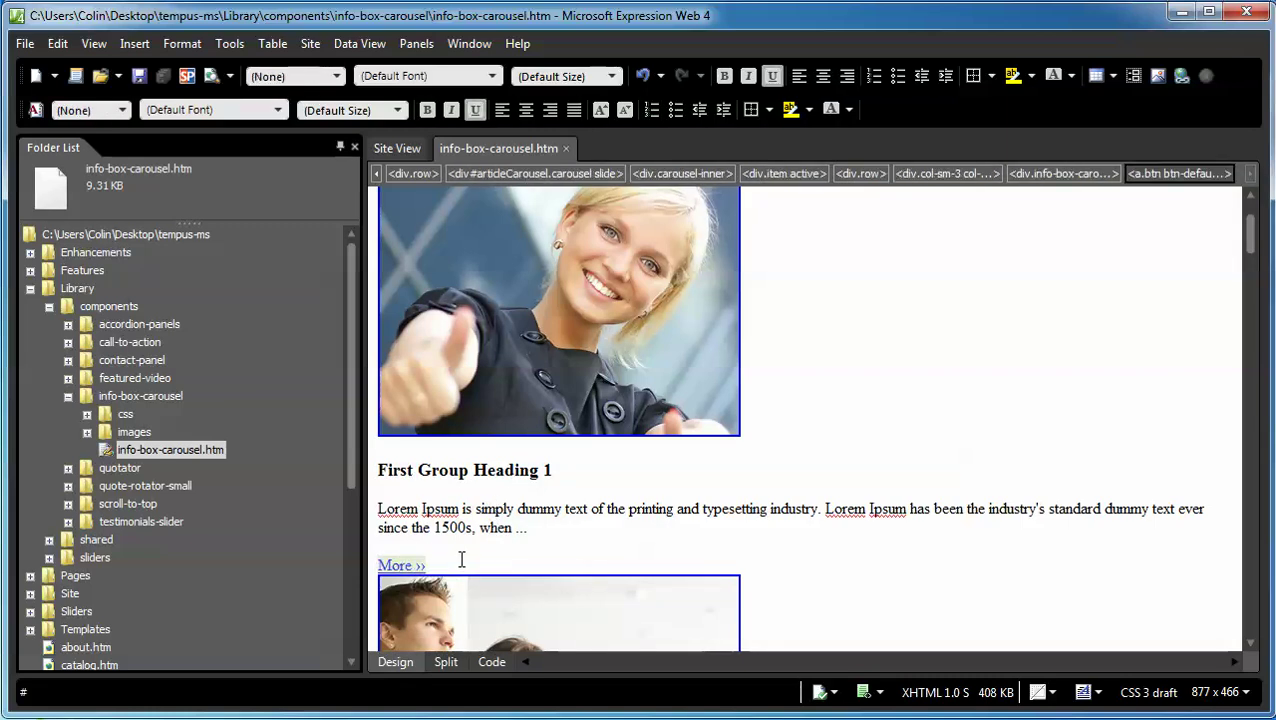
Review the remaining first-group boxes and the start of the second group, comparing them with the carousel in Firefox
scroll(462, 560, down, 6)
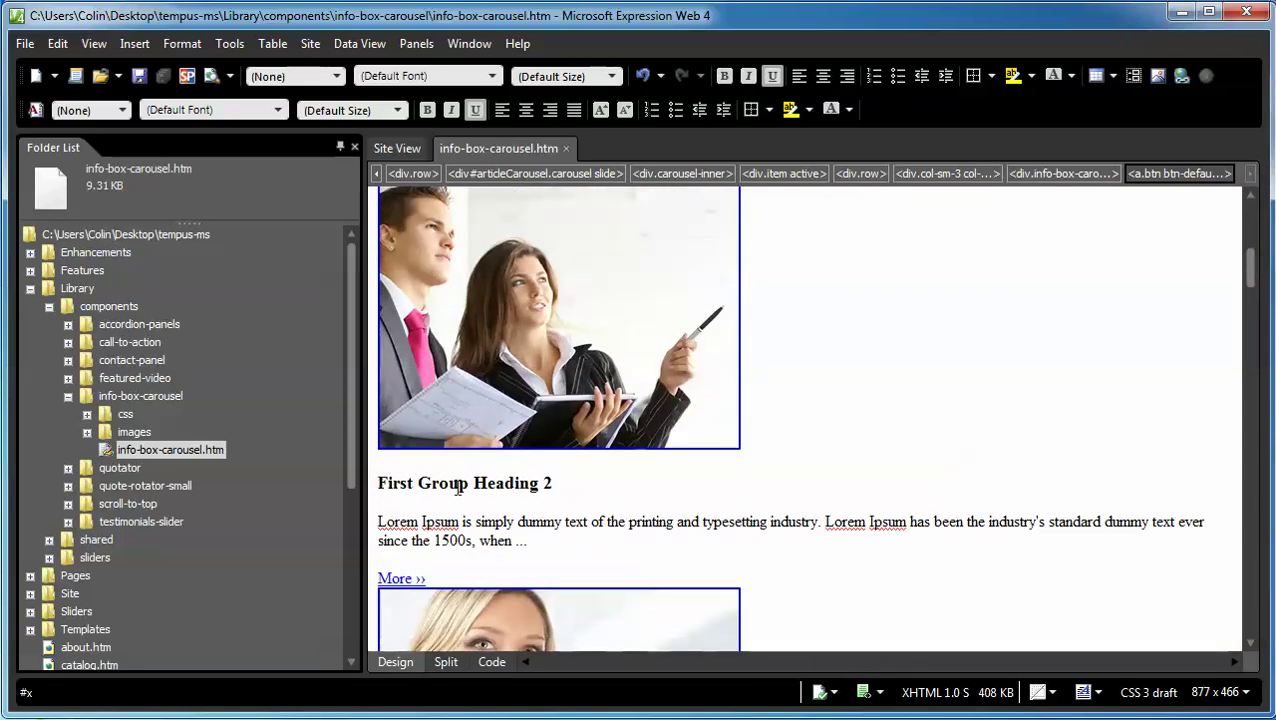
scroll(491, 490, down, 7)
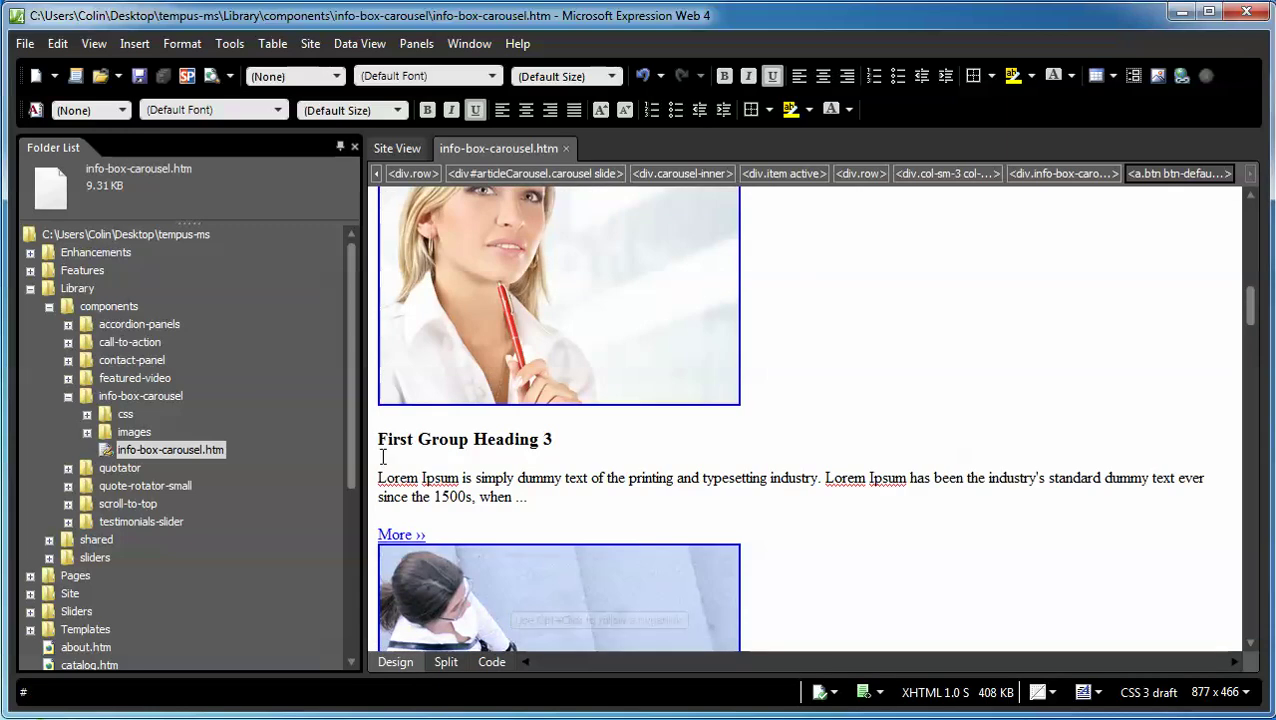
scroll(525, 452, down, 7)
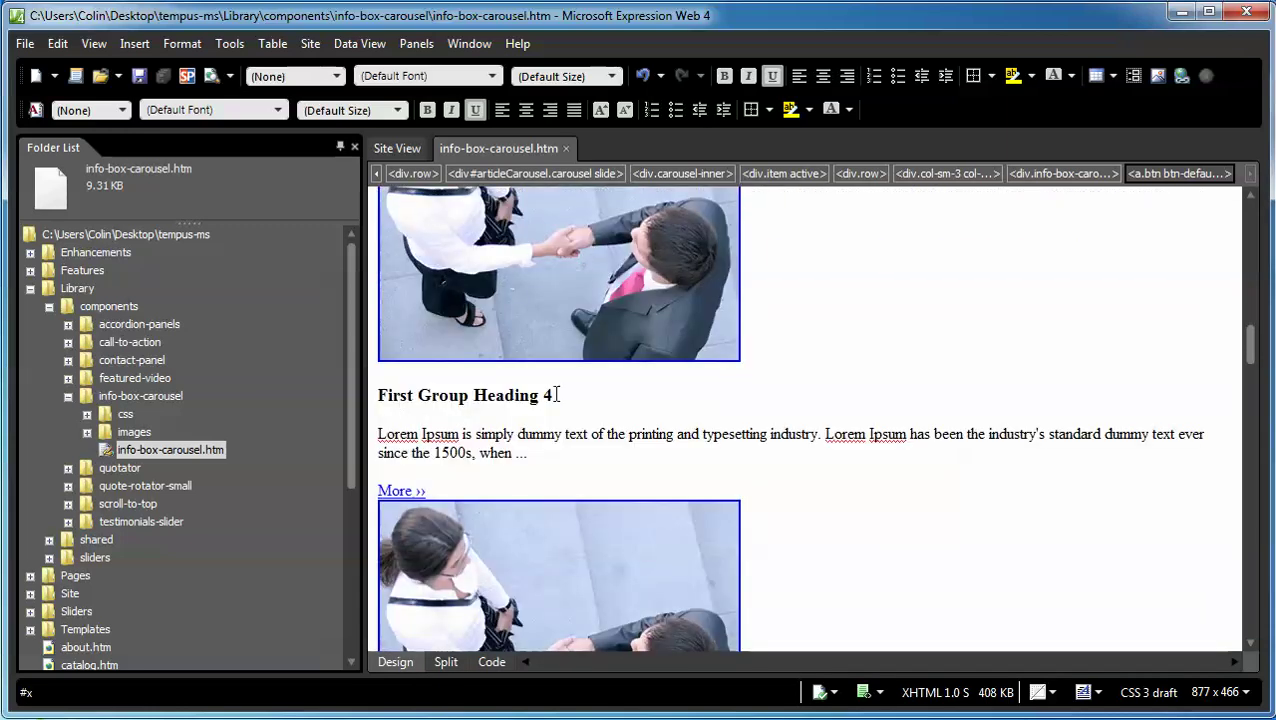
scroll(731, 550, down, 3)
scroll(731, 550, down, 2)
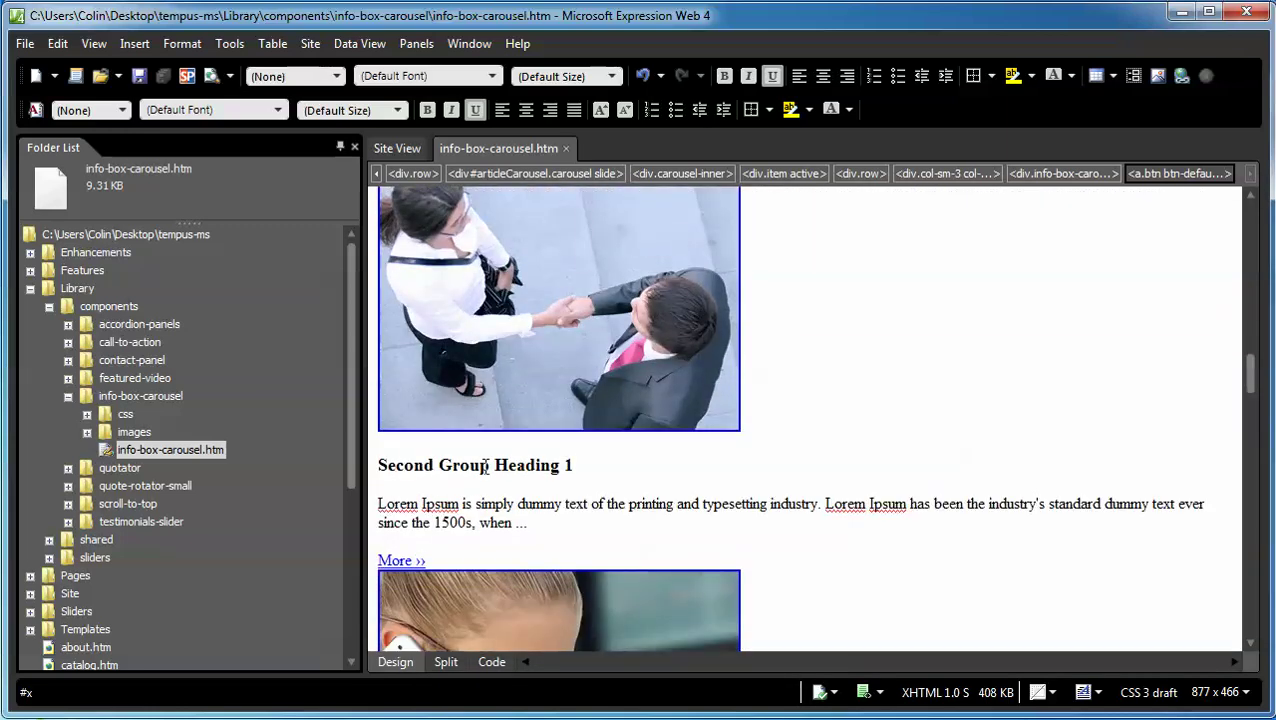
key(alt+Tab)
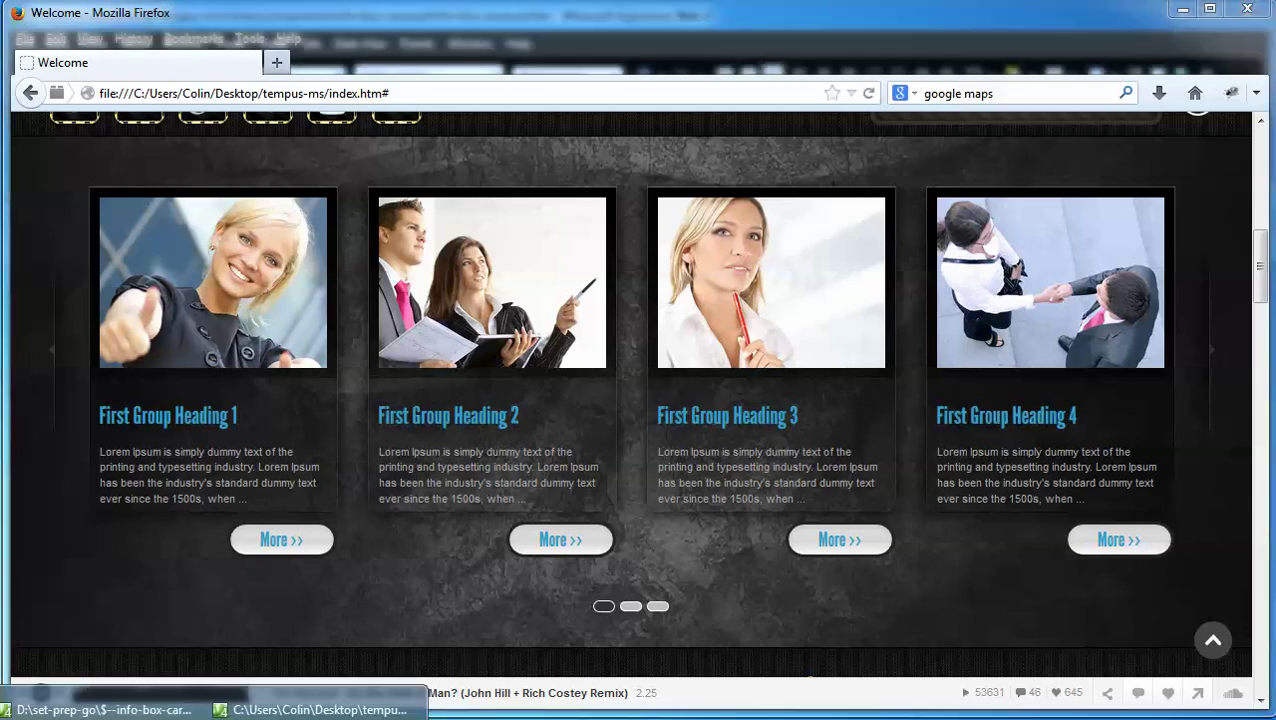
click(310, 708)
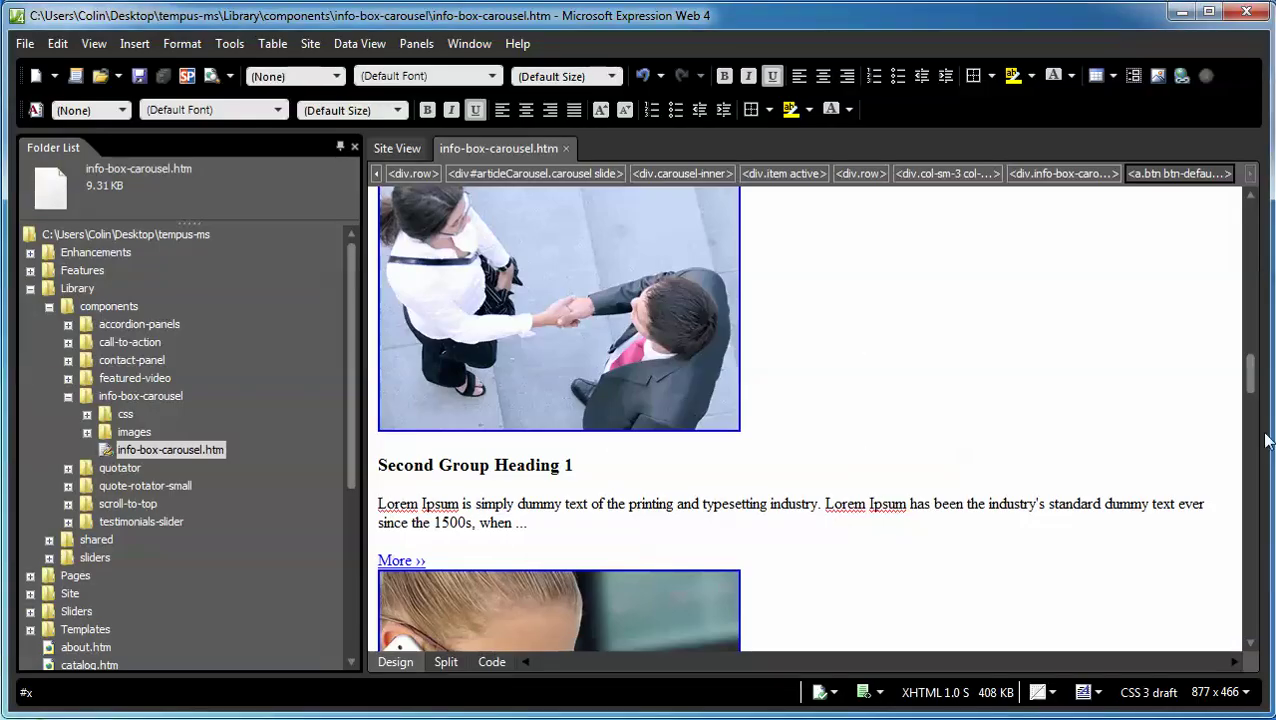
Replace the image above First Group Heading 1 with holder6-360x270.jpg from the placeholders/360x270 folder
drag(1249, 364, 1249, 212)
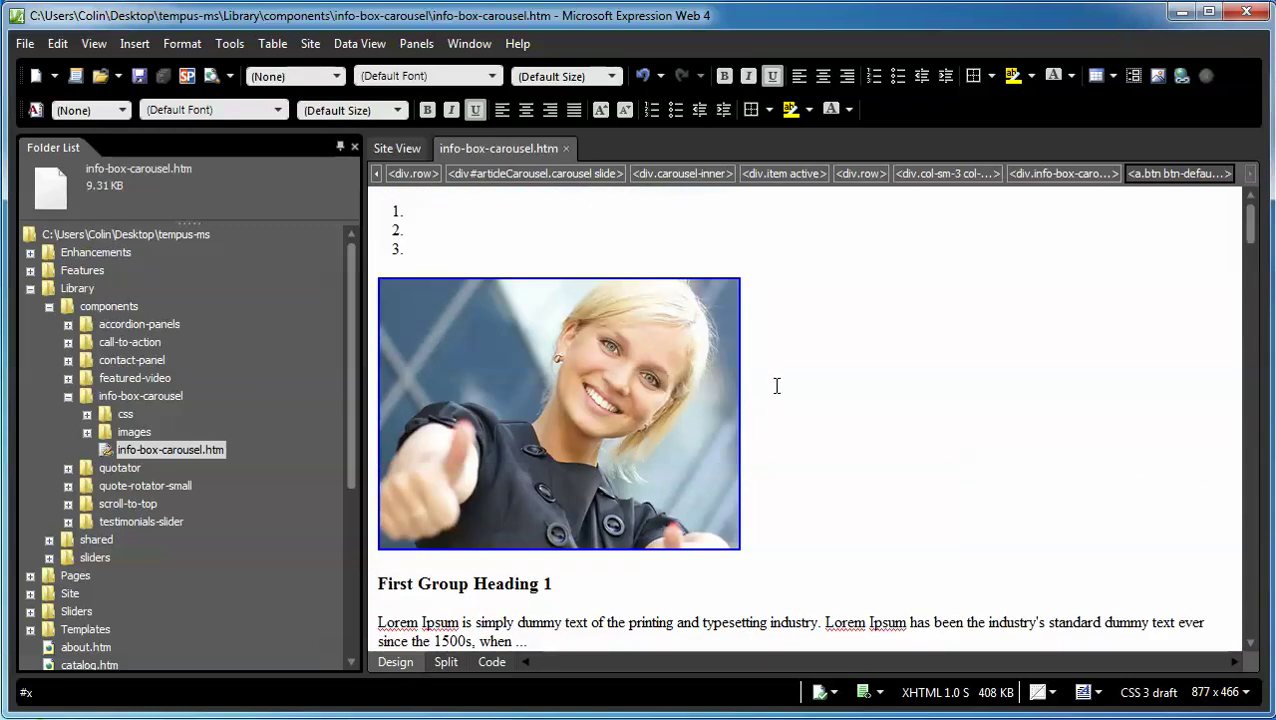
scroll(549, 456, down, 2)
scroll(549, 456, down, 1)
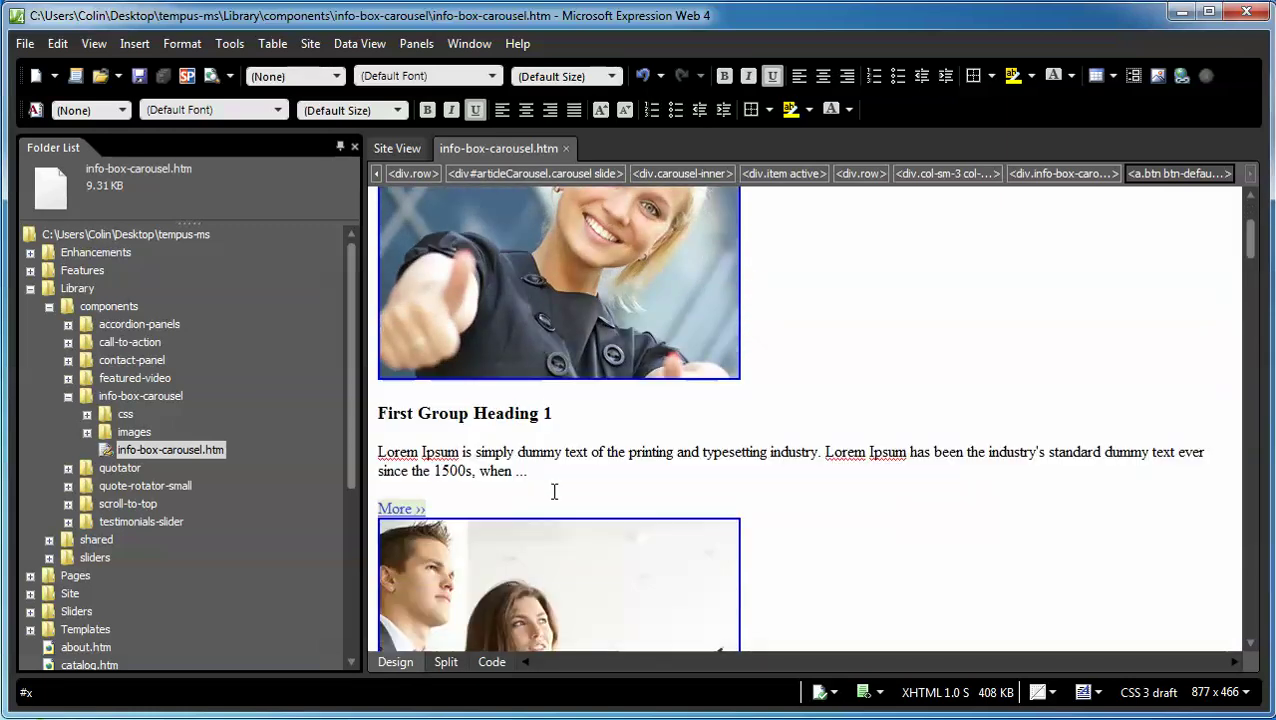
scroll(607, 497, up, 2)
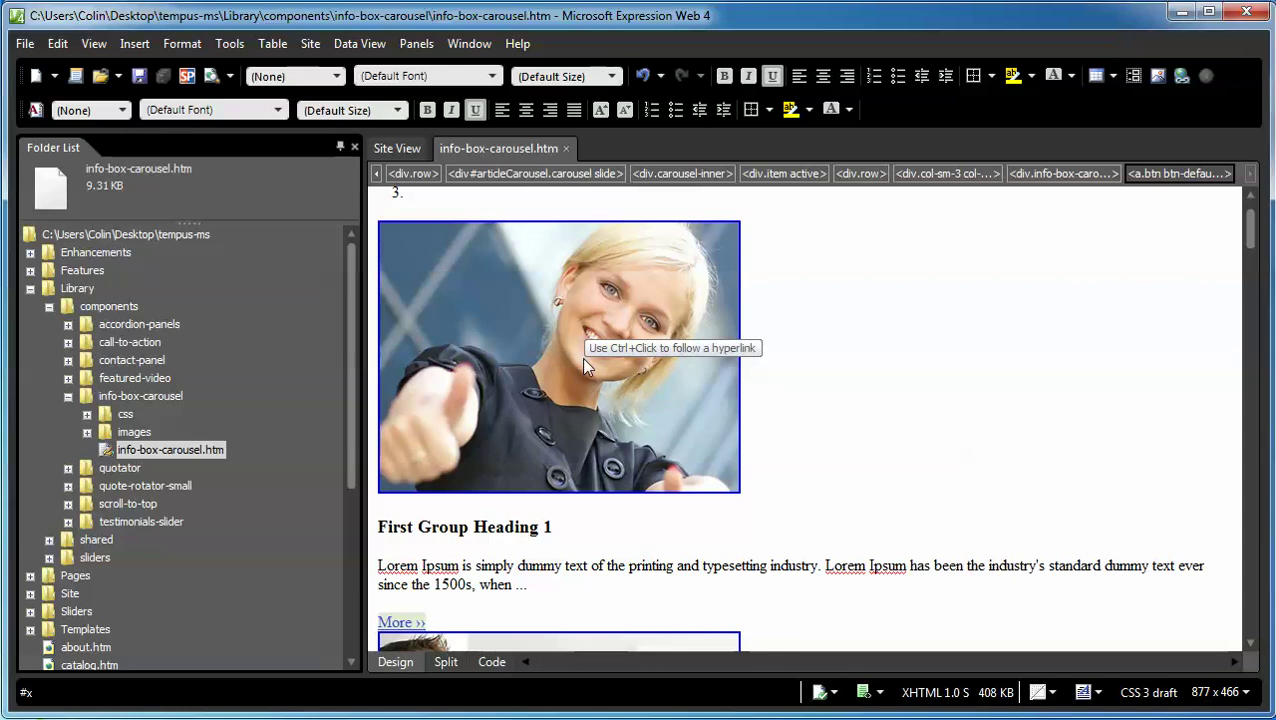
double_click(585, 366)
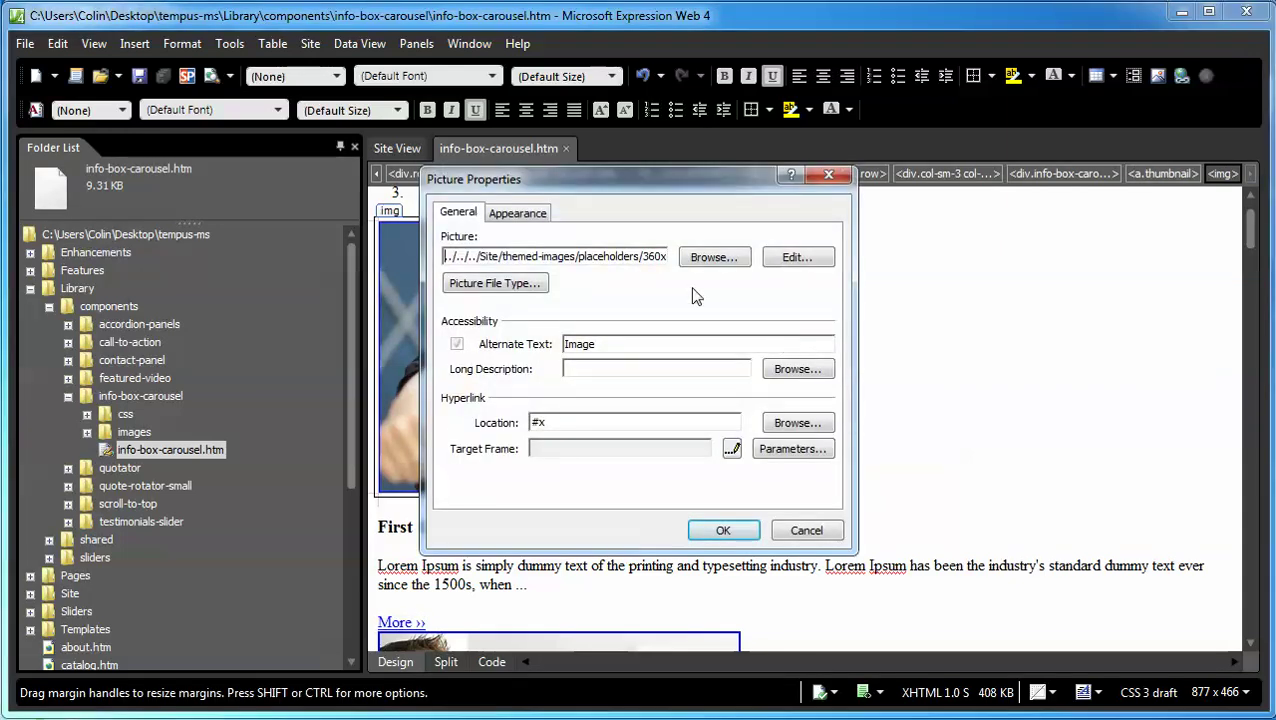
click(528, 216)
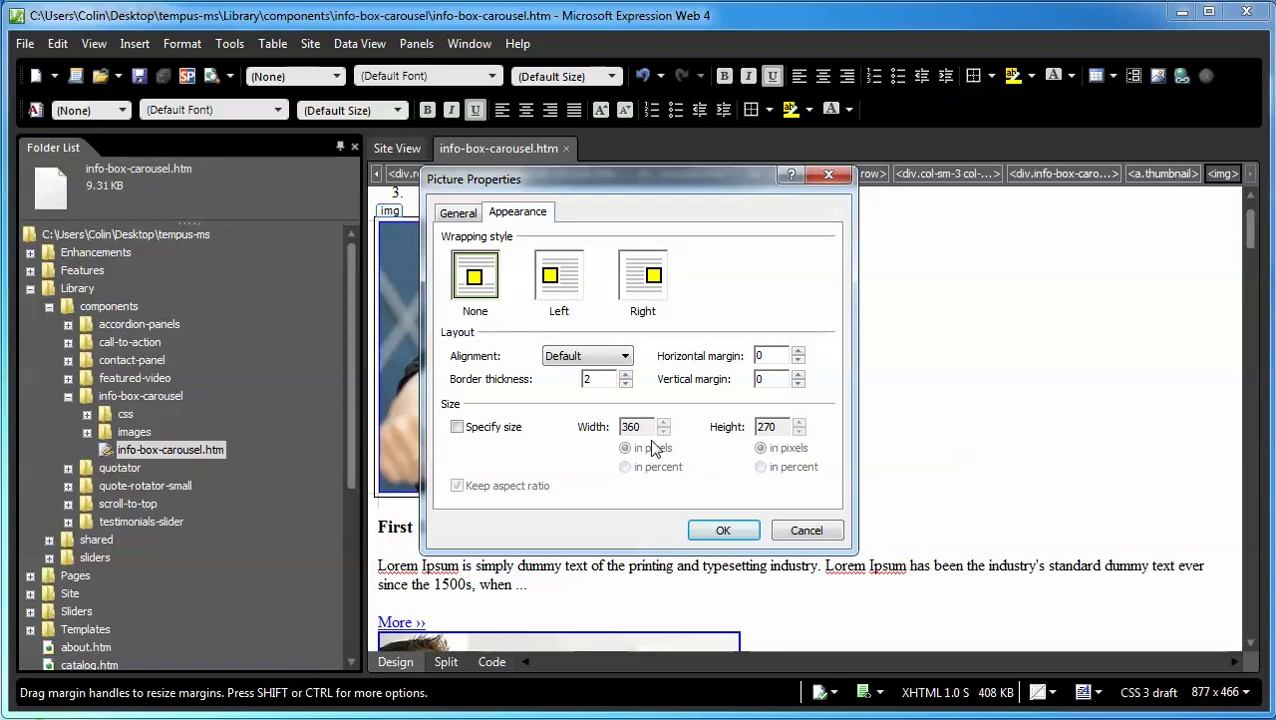
click(474, 214)
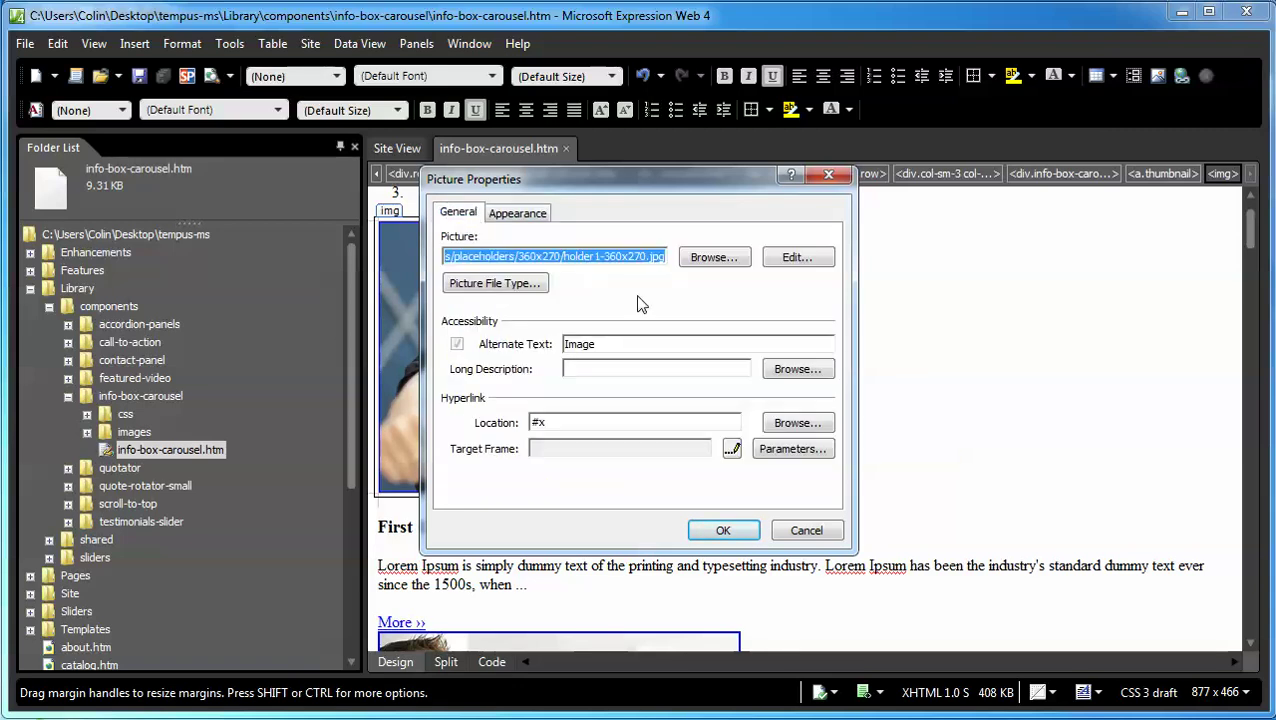
click(714, 257)
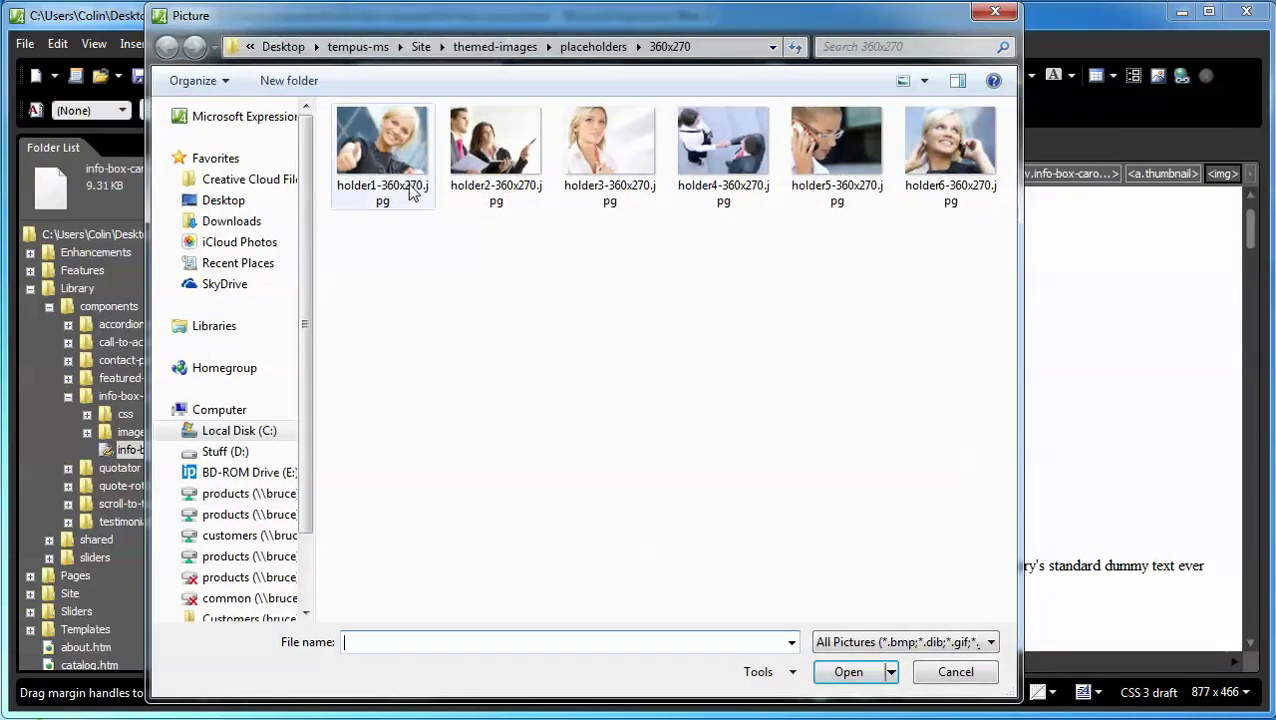
click(940, 152)
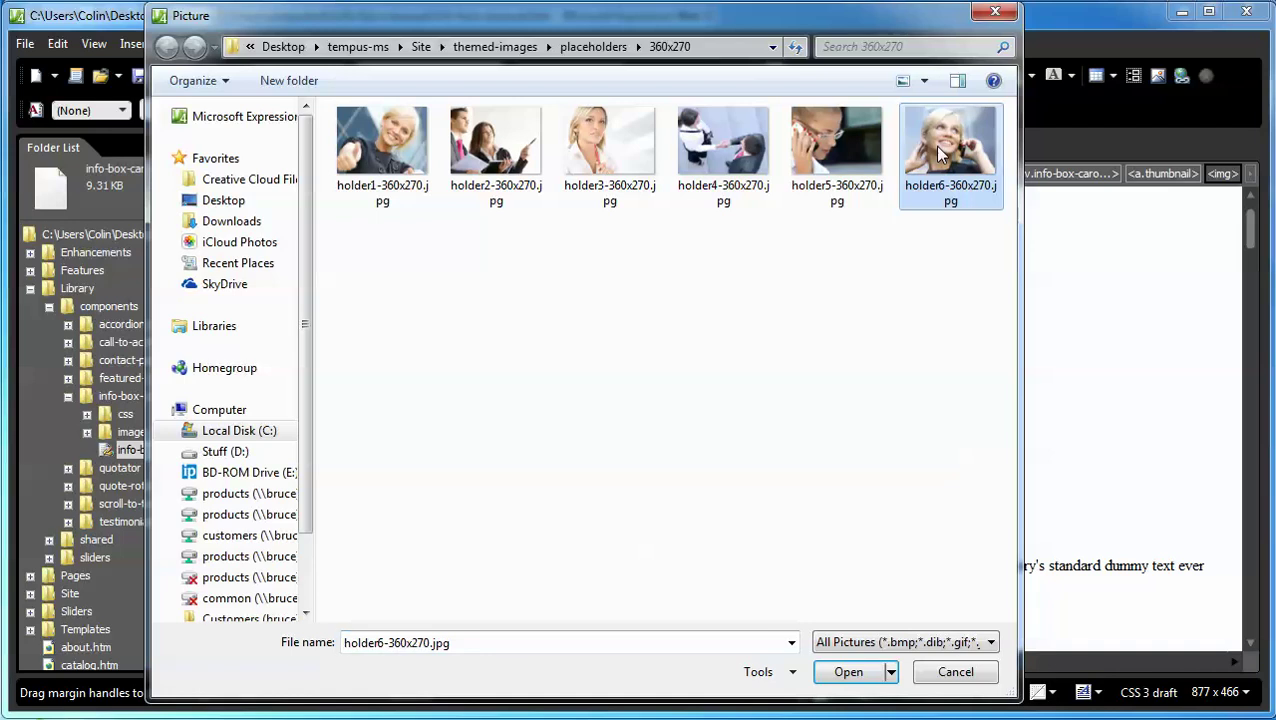
click(848, 672)
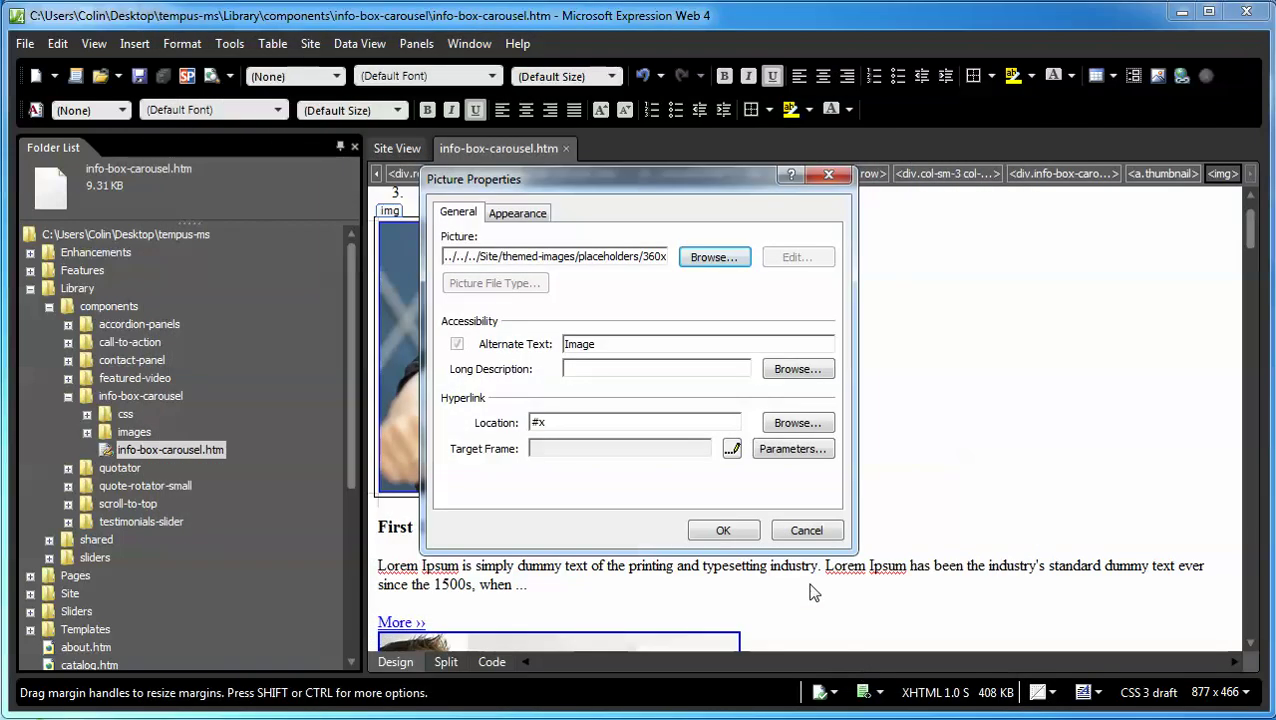
click(727, 530)
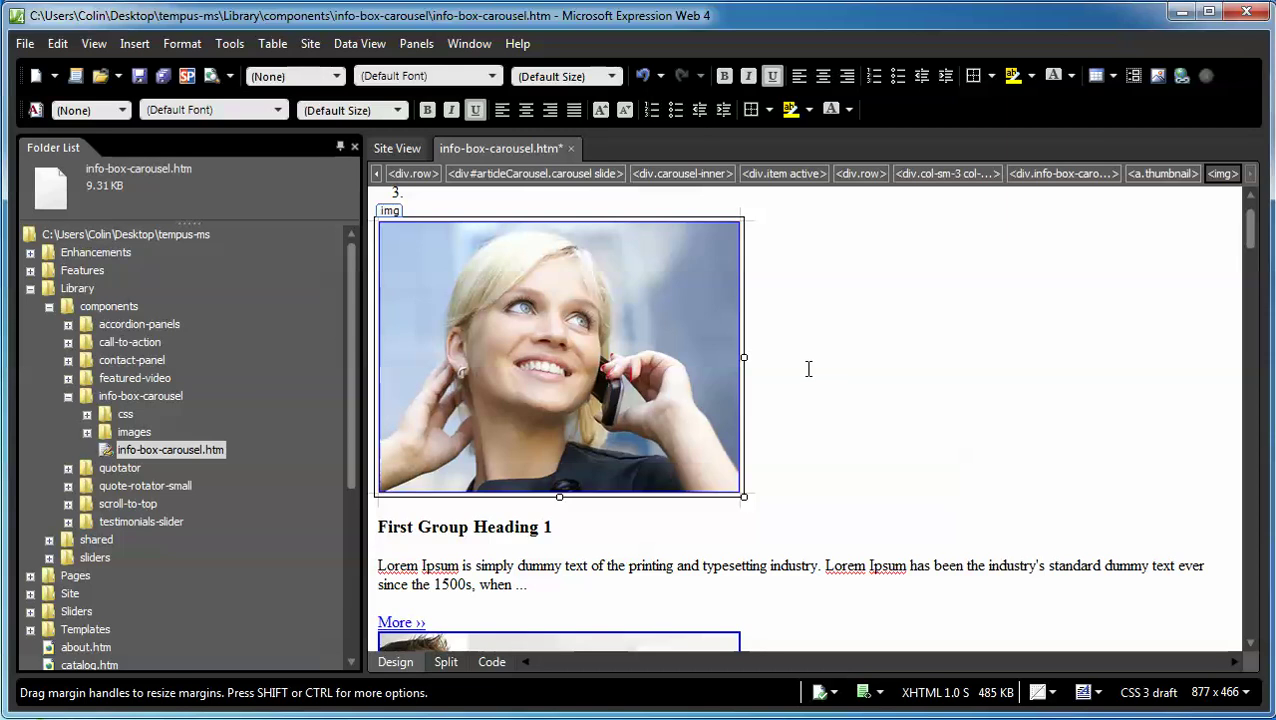
Turn off the specified size for the image above First Group Heading 1 in its Picture Properties
double_click(587, 318)
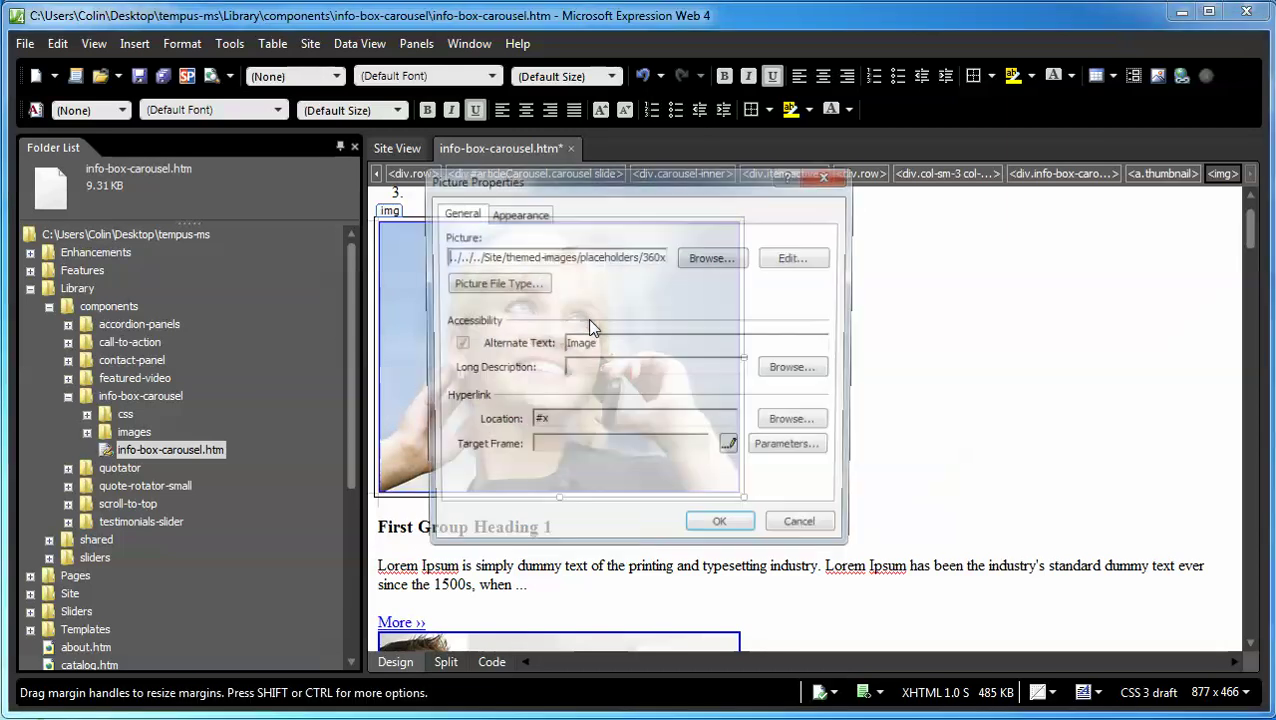
click(525, 214)
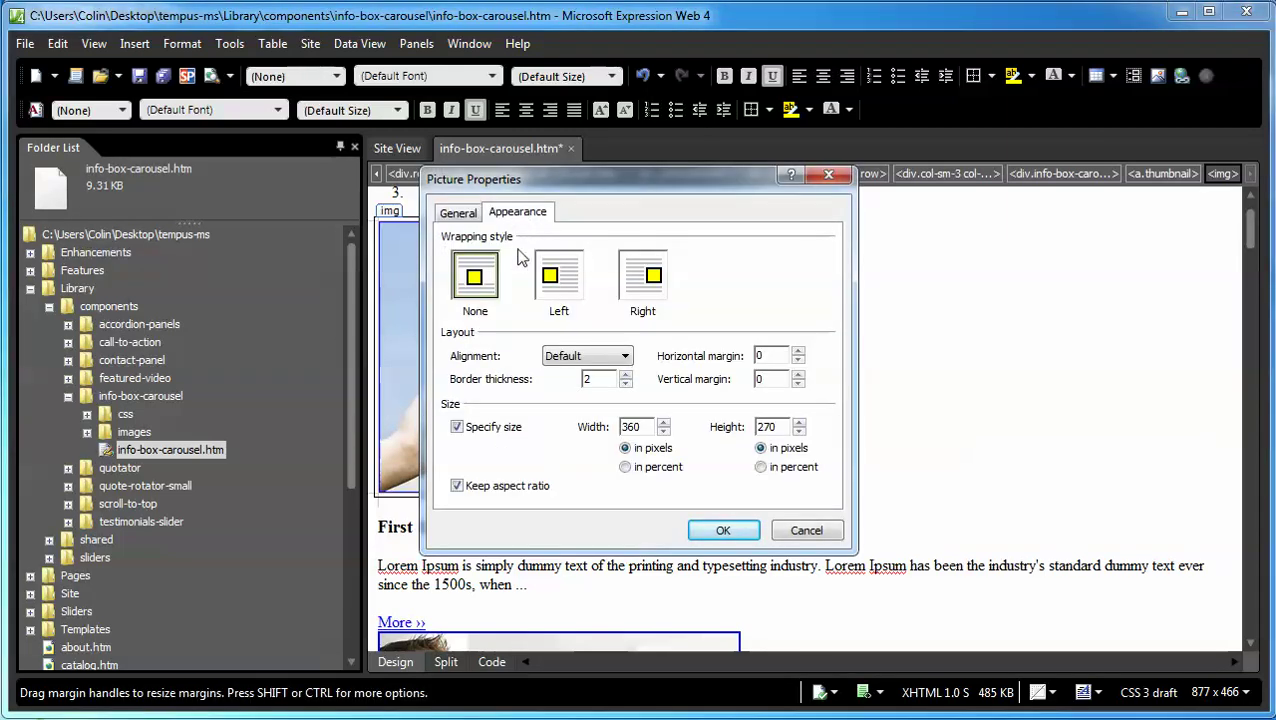
click(457, 427)
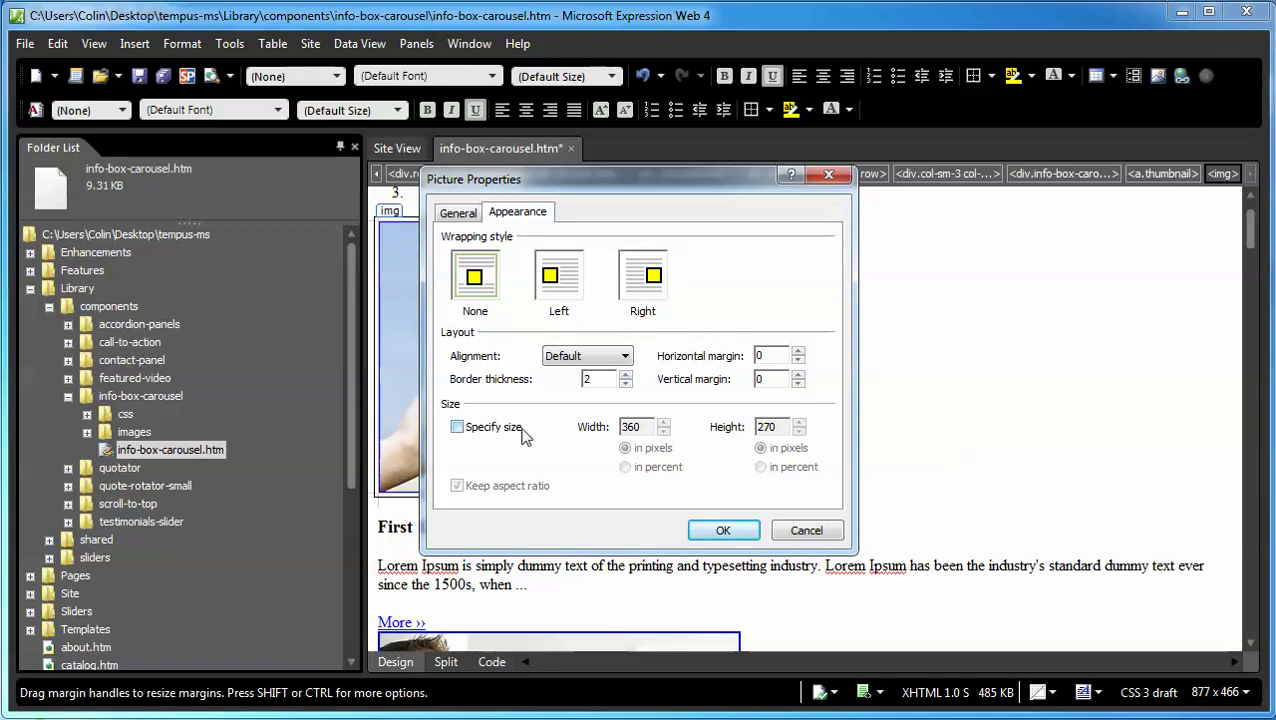
click(718, 535)
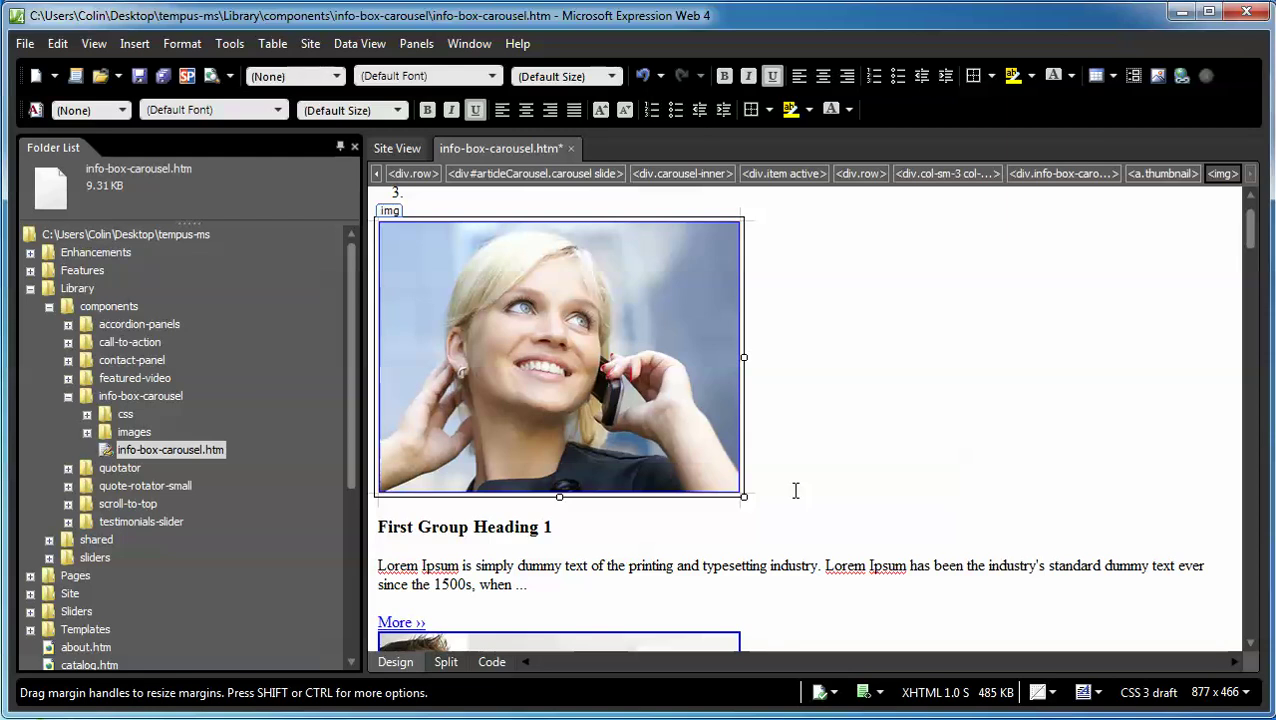
Check which styles are applied to First Group Heading 1 and the paragraph beneath it
click(518, 527)
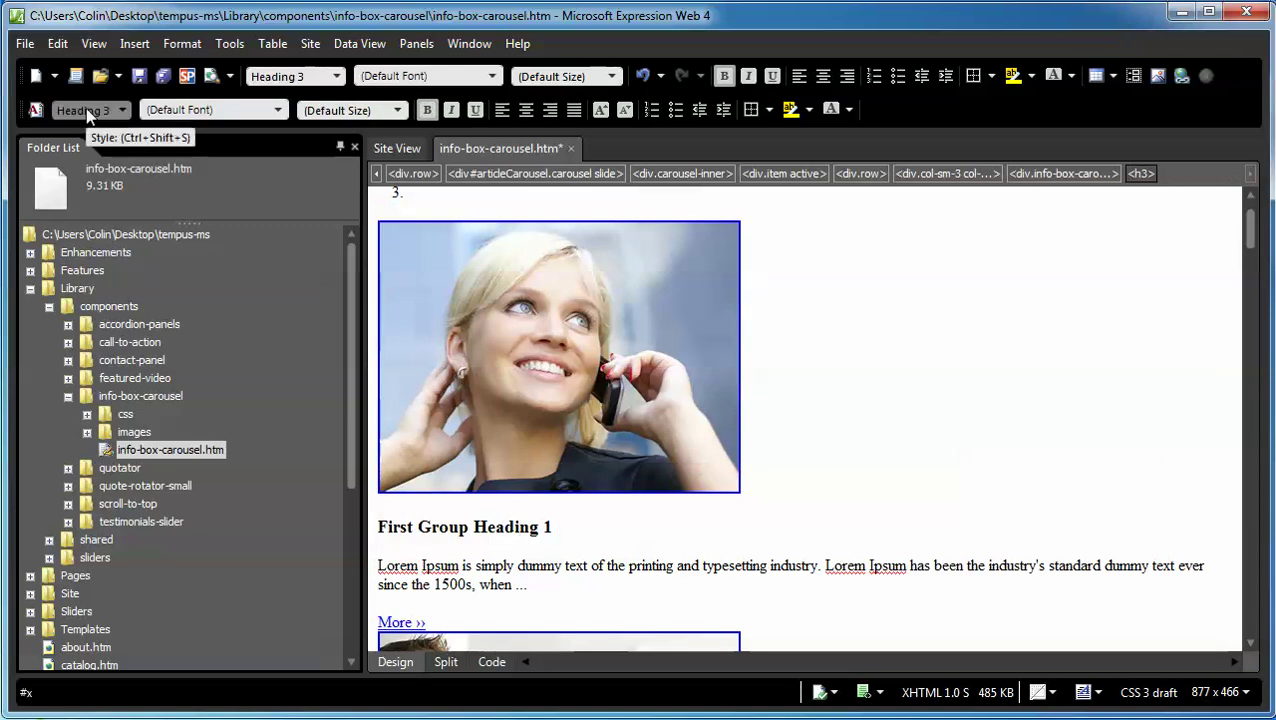
click(492, 566)
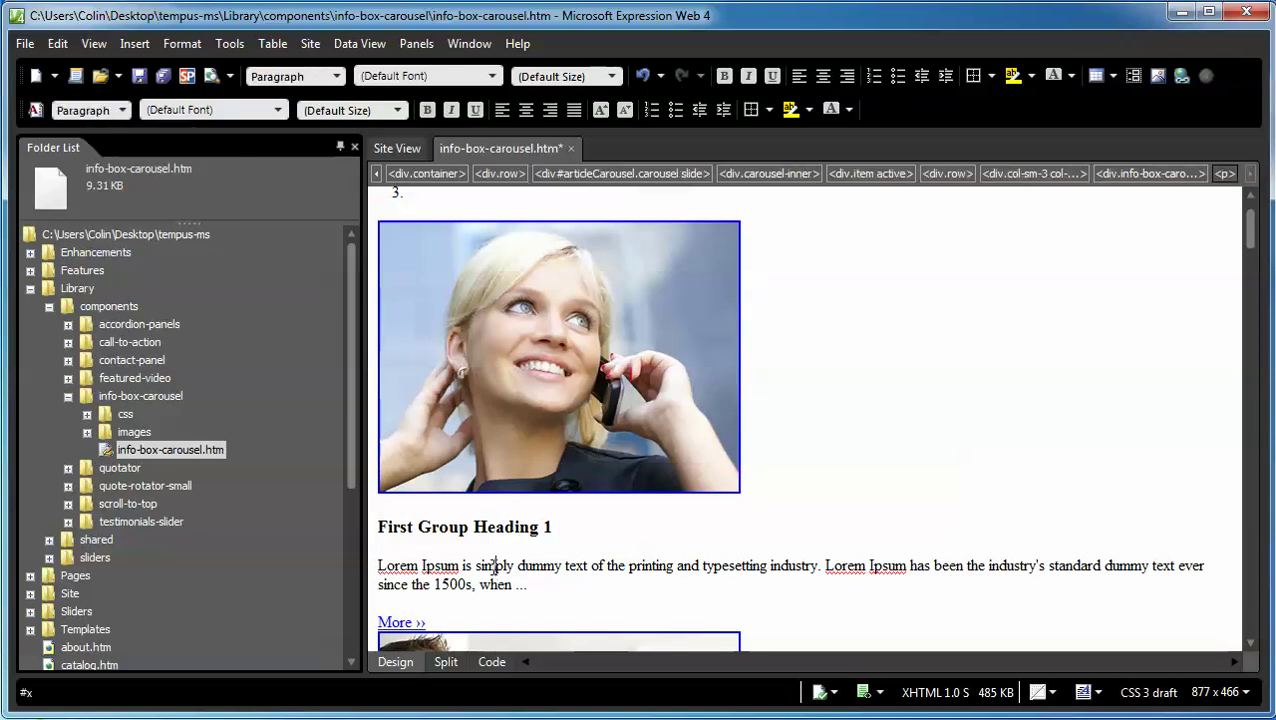
click(1222, 173)
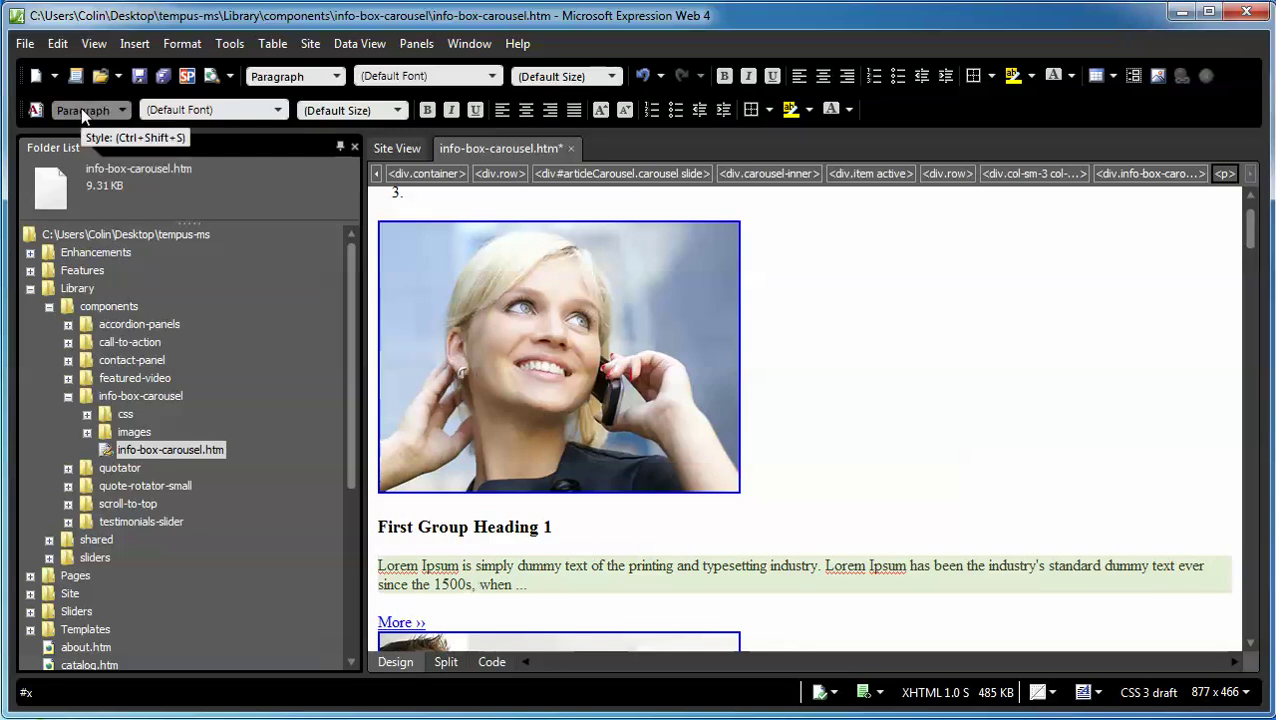
Edit the hyperlink of the first info box's More text so it points to page-1.htm in the tempus-ms folder
click(397, 623)
scroll(560, 600, down, 3)
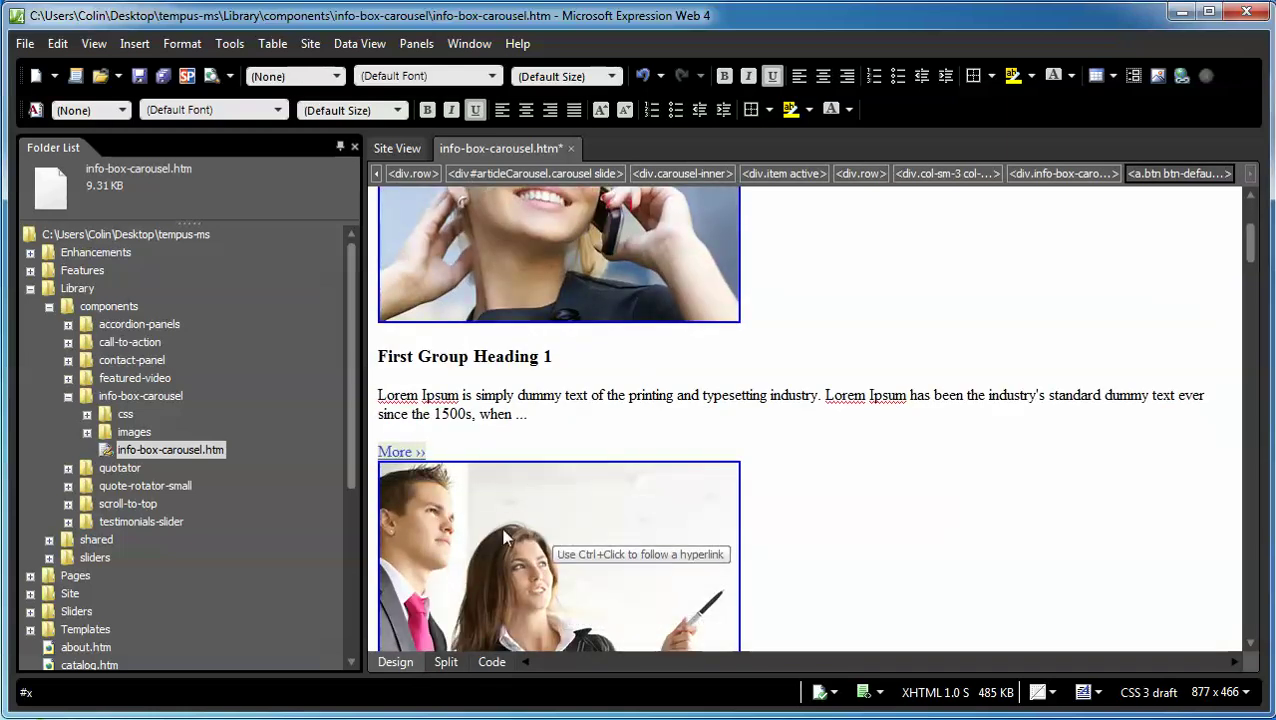
right_click(393, 451)
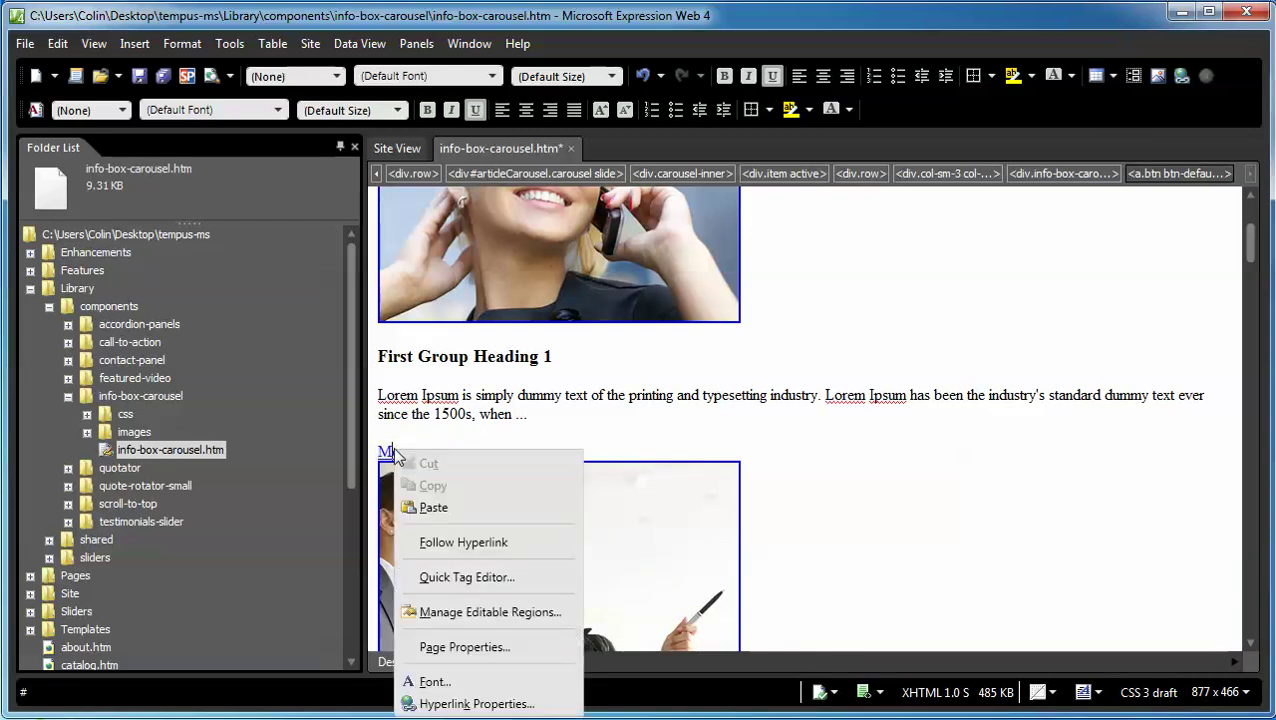
click(521, 705)
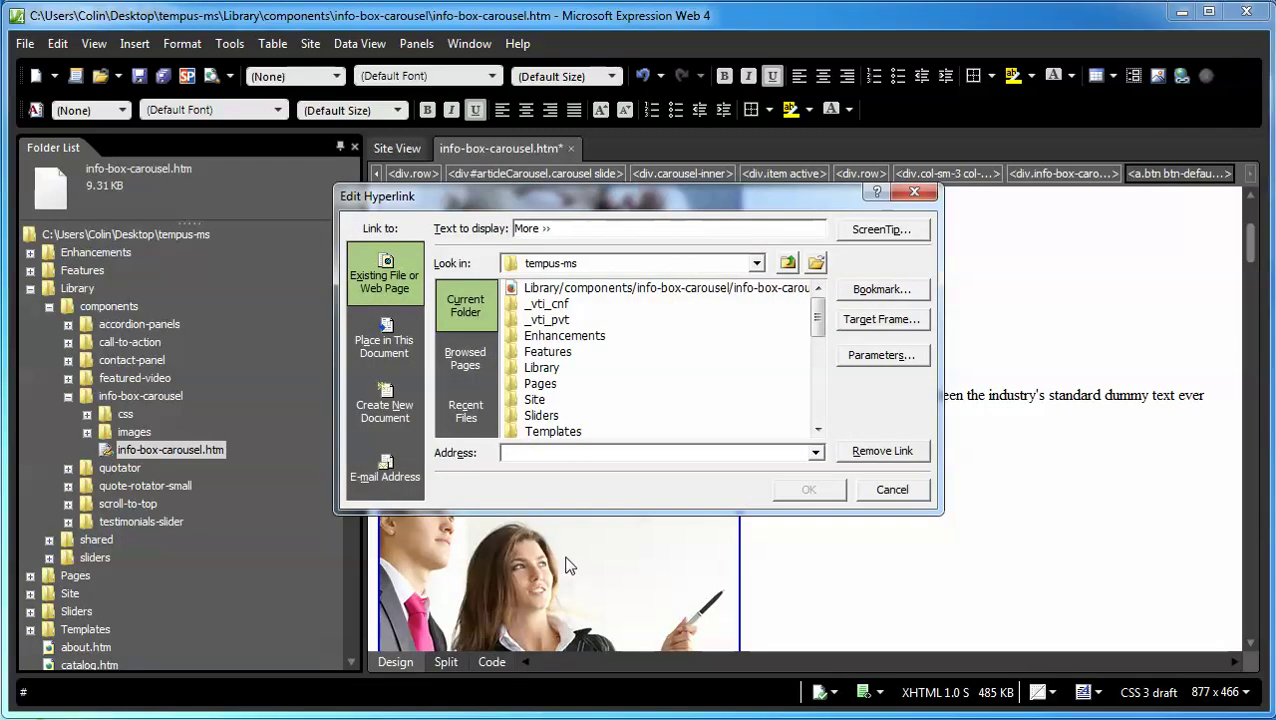
drag(576, 229, 517, 228)
drag(818, 320, 818, 372)
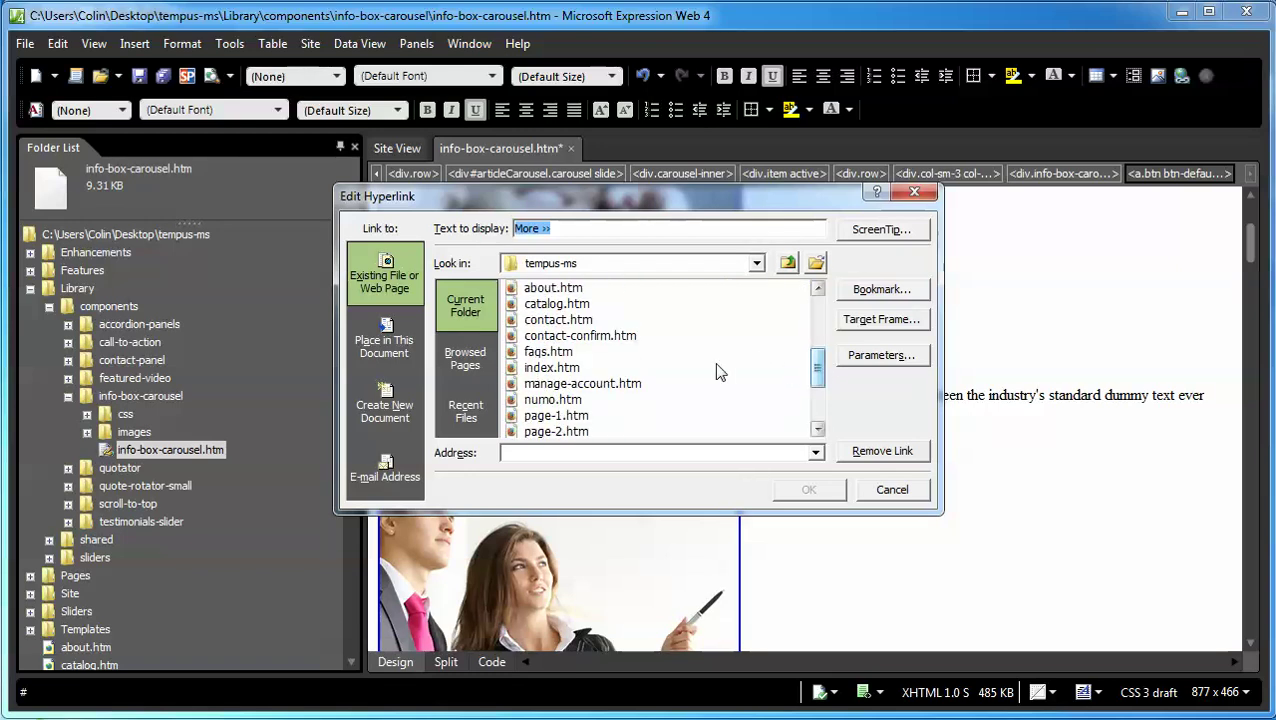
click(548, 352)
click(548, 416)
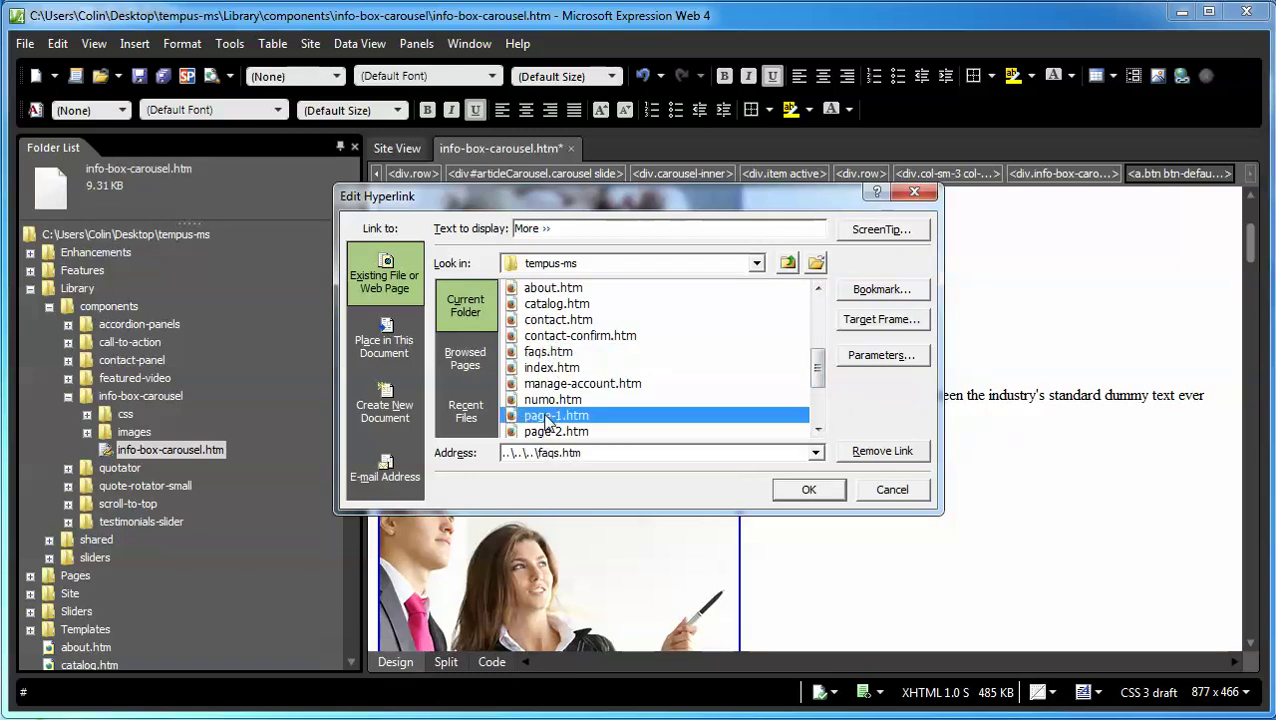
click(806, 490)
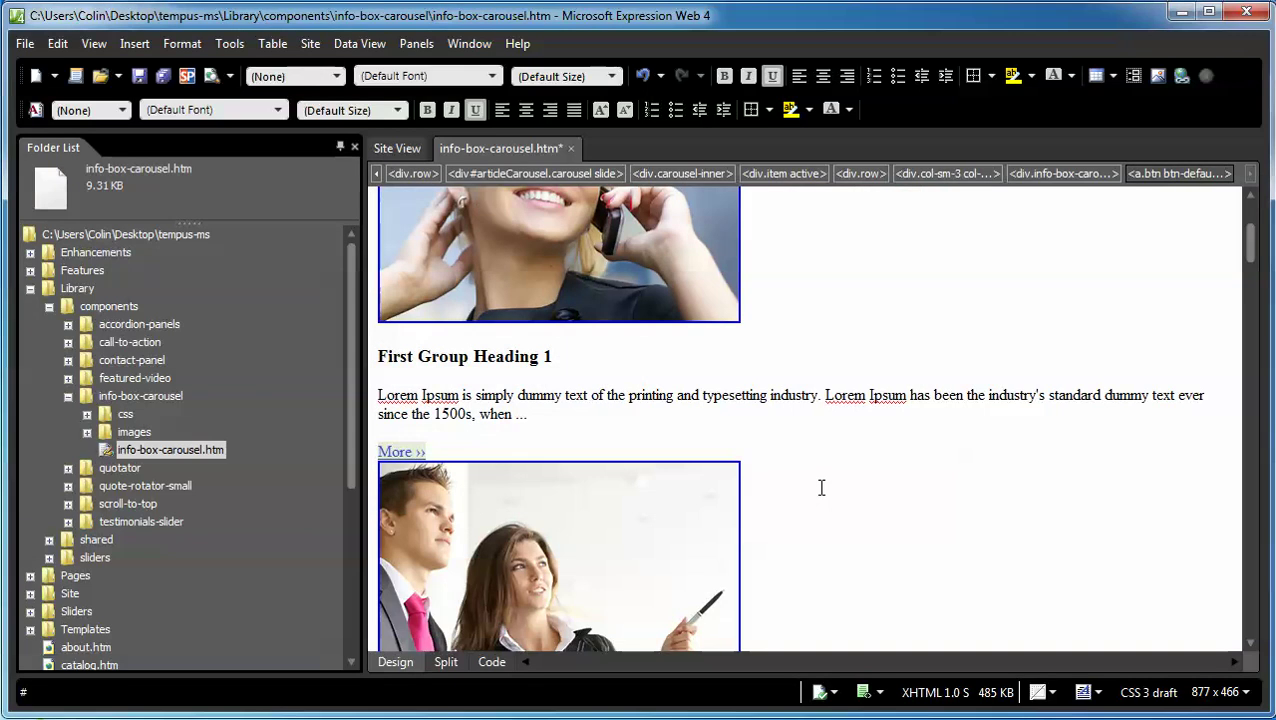
Save info-box-carousel.htm and switch to Firefox to view the carousel on the Welcome page
key(ctrl+s)
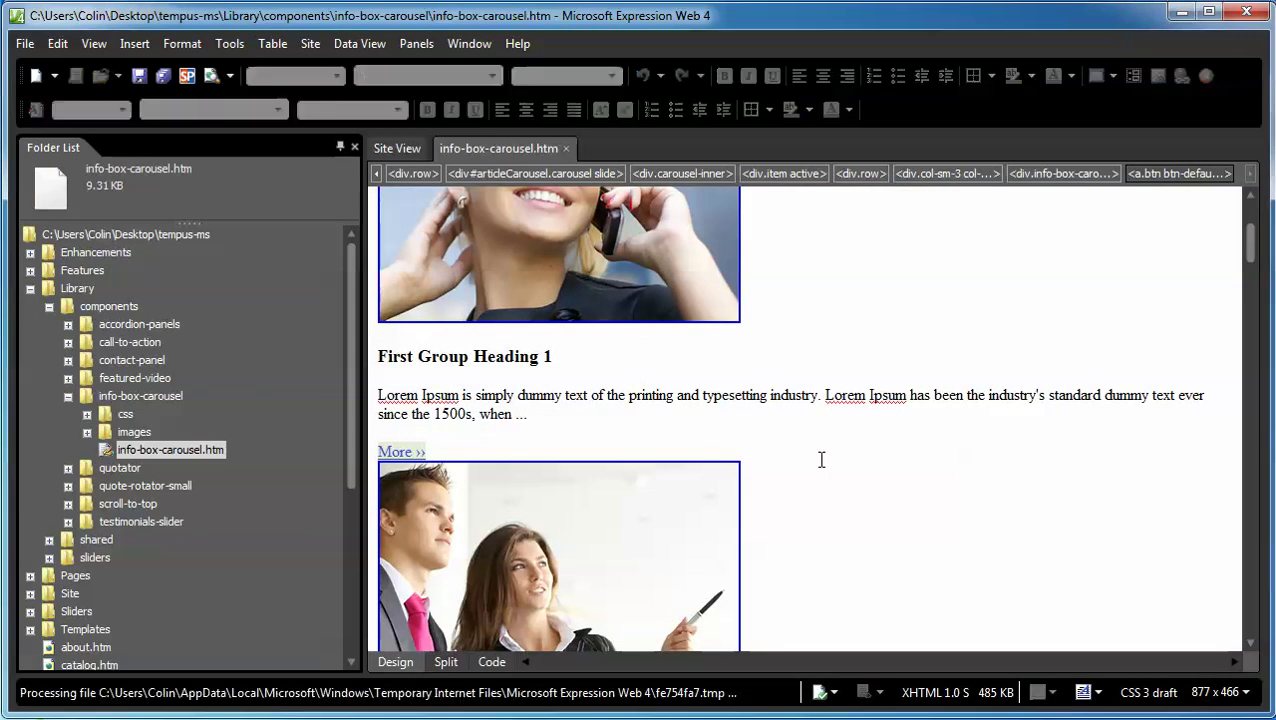
key(alt+Tab)
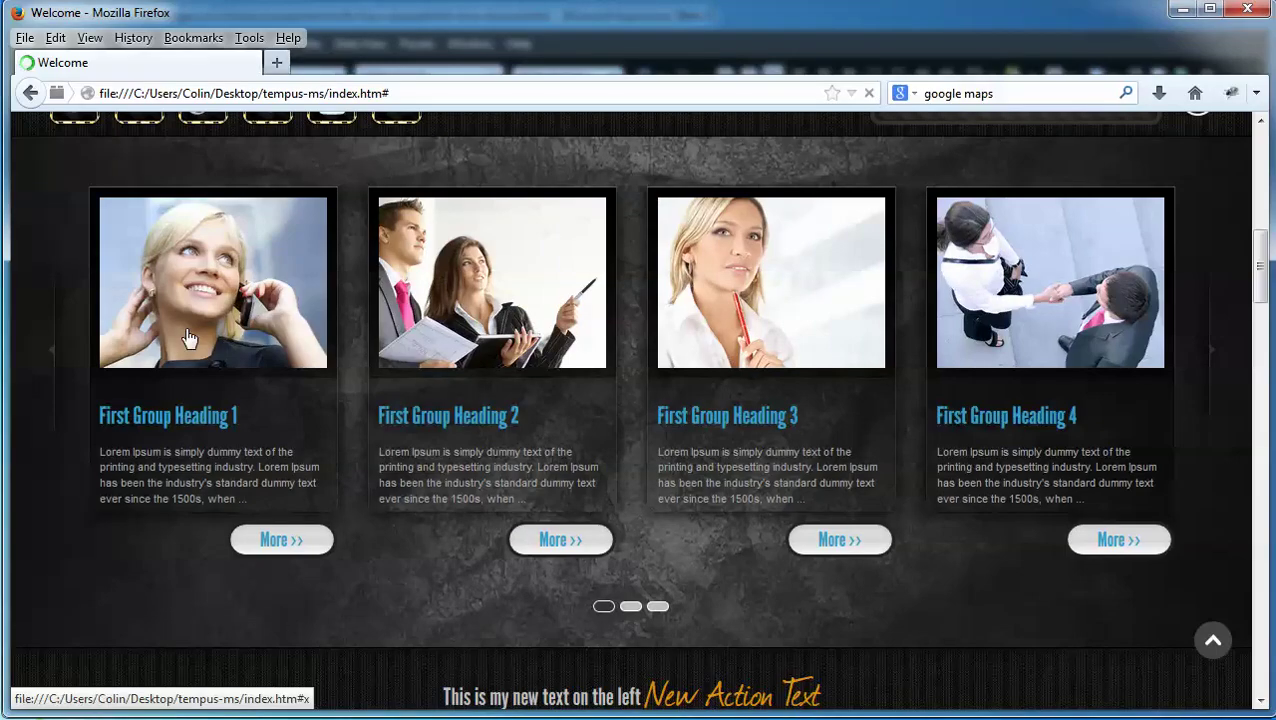